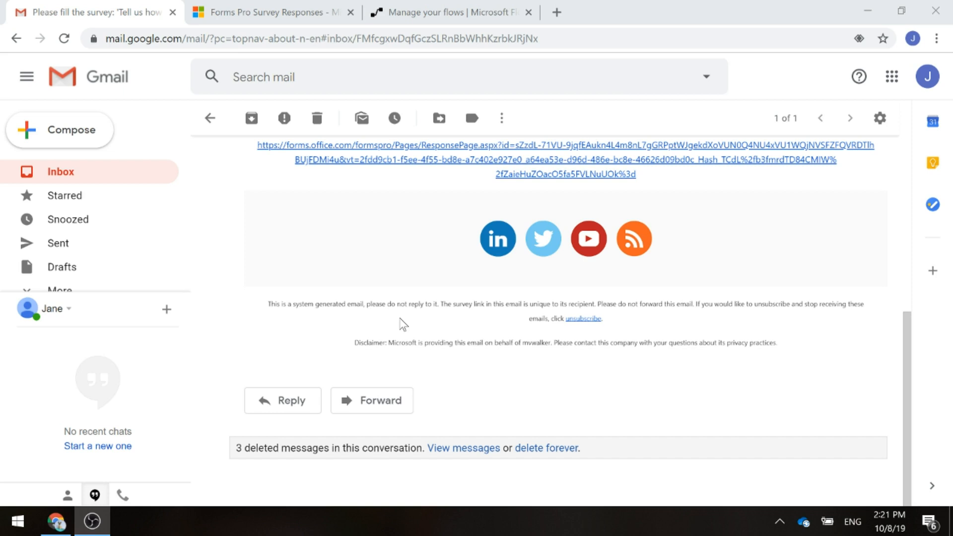
# Unsubscribe from the survey emails through the link in the email footer, confirm it, and close the confirmation page.
pyautogui.click(584, 319)
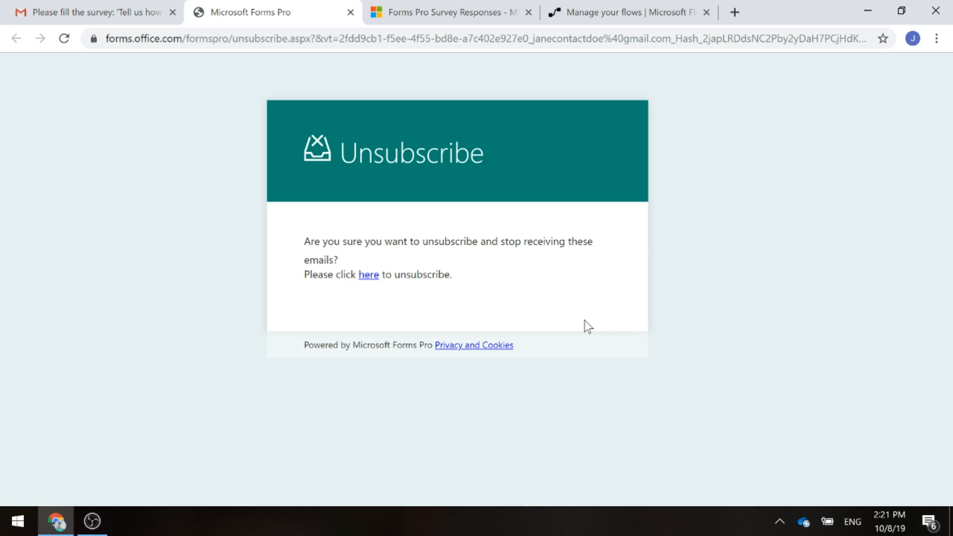
pyautogui.click(369, 276)
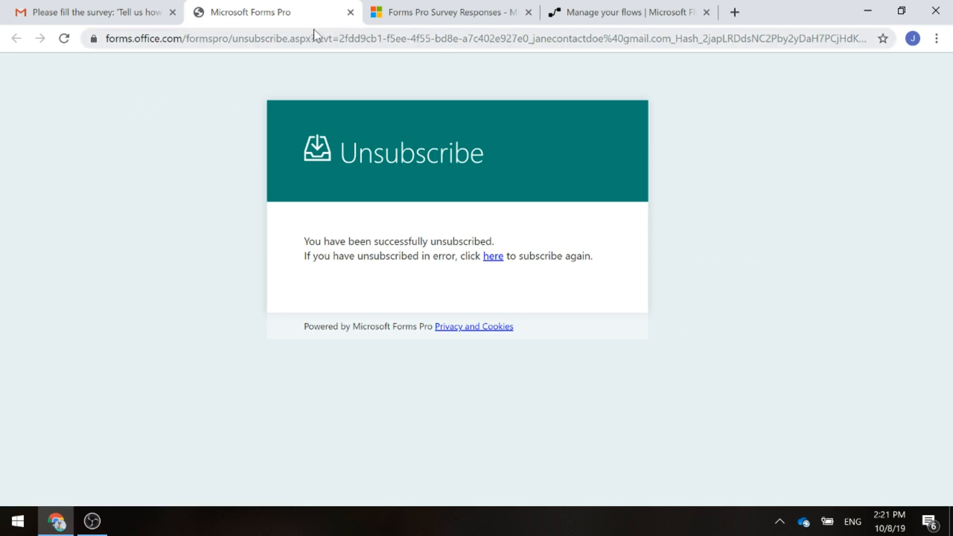
pyautogui.click(351, 12)
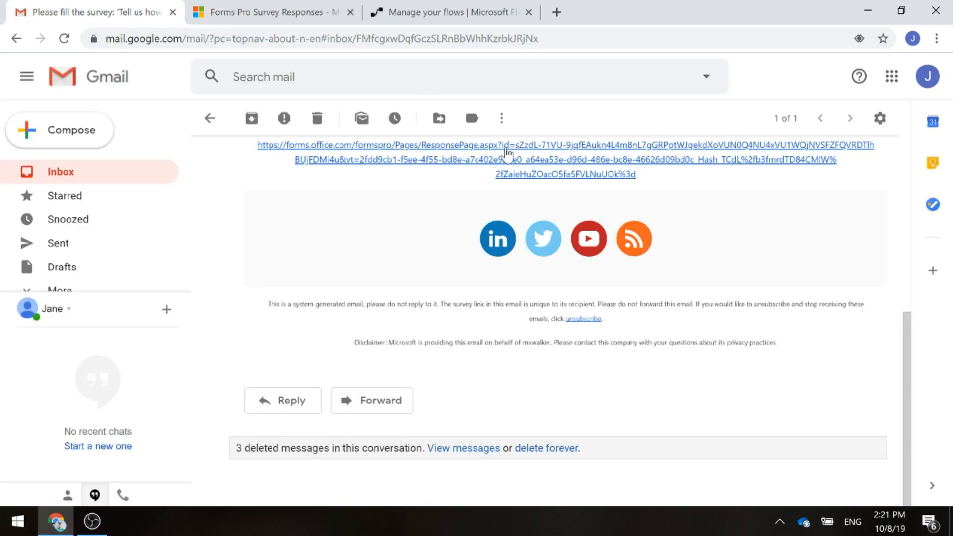
# Switch to Dynamics 365, open the Unsubscribes list under Feedback, and widen its Email address column.
pyautogui.click(231, 15)
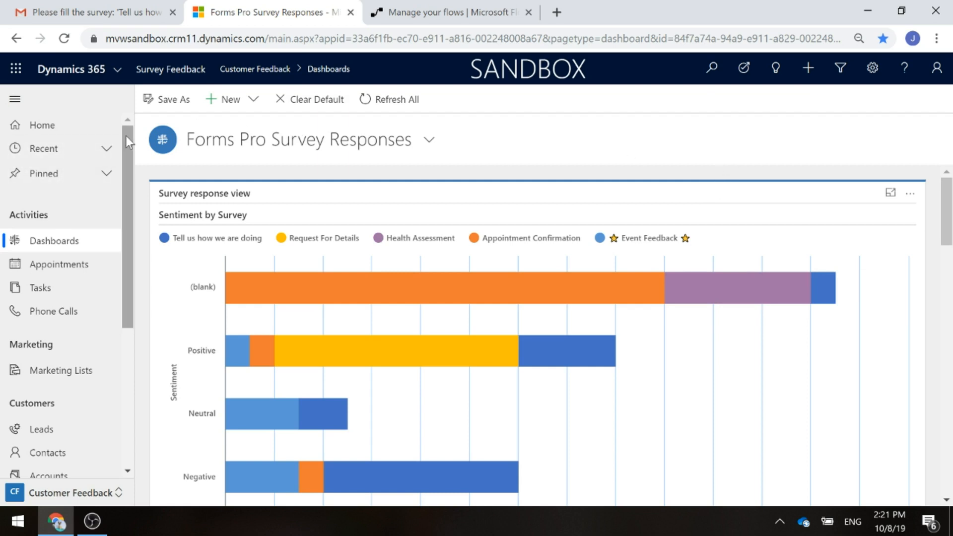
pyautogui.moveTo(126, 135); pyautogui.dragTo(123, 338)
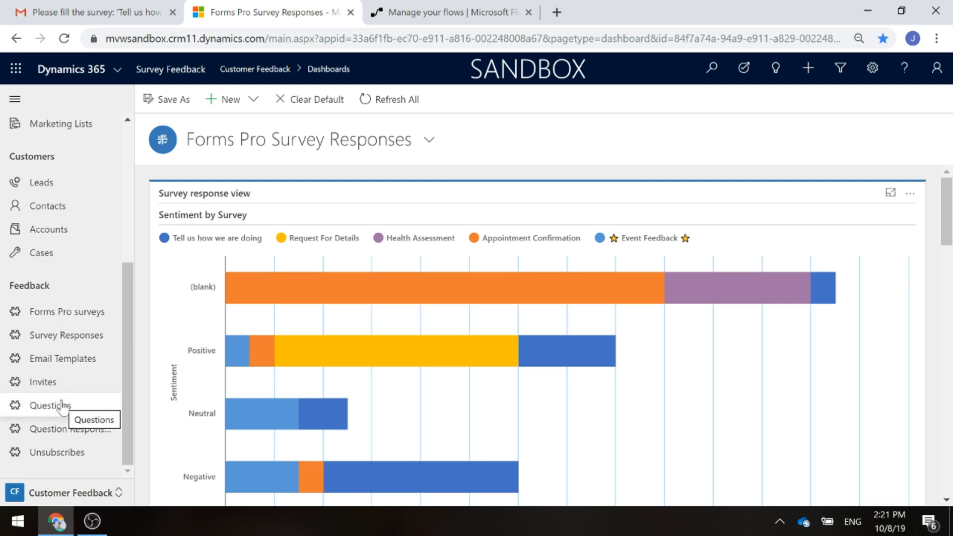
pyautogui.click(49, 454)
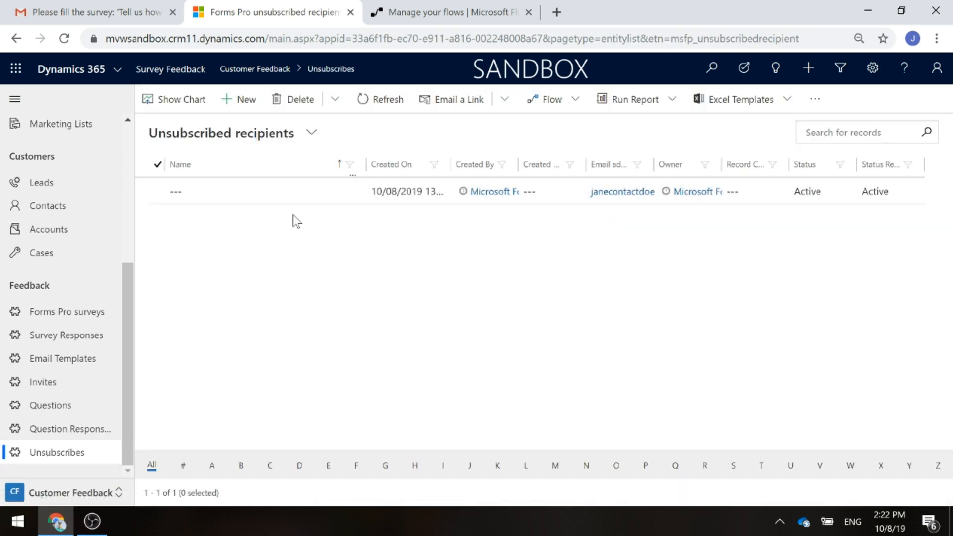
pyautogui.click(312, 133)
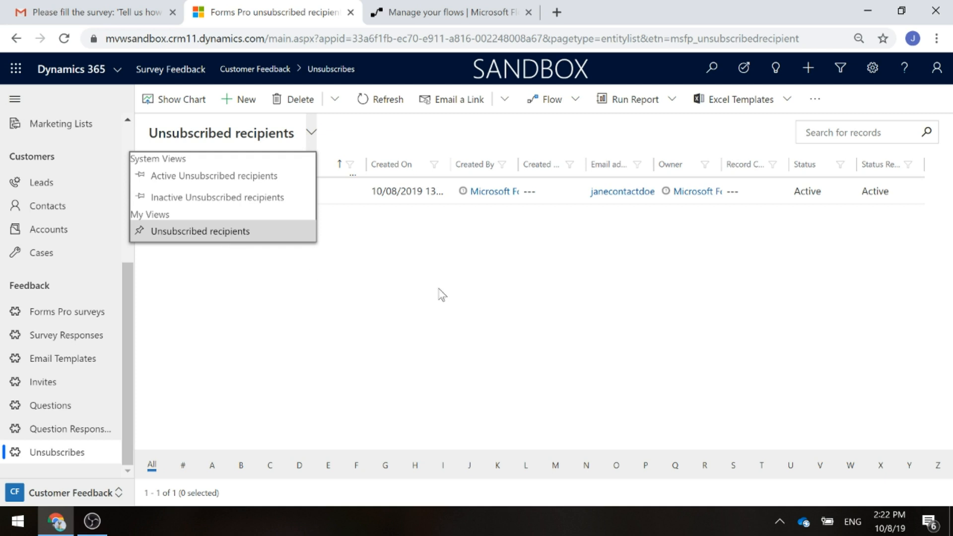
pyautogui.click(530, 283)
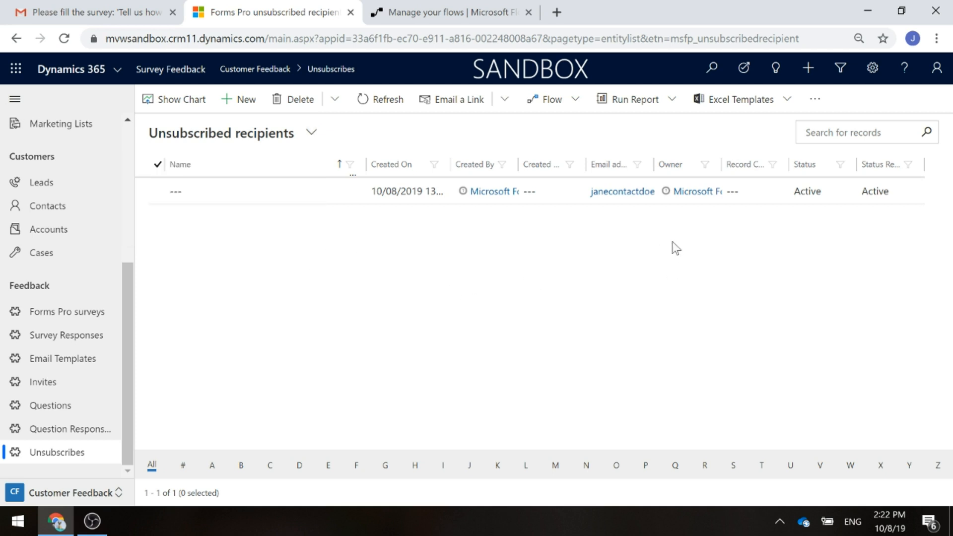
pyautogui.moveTo(652, 167); pyautogui.dragTo(721, 164)
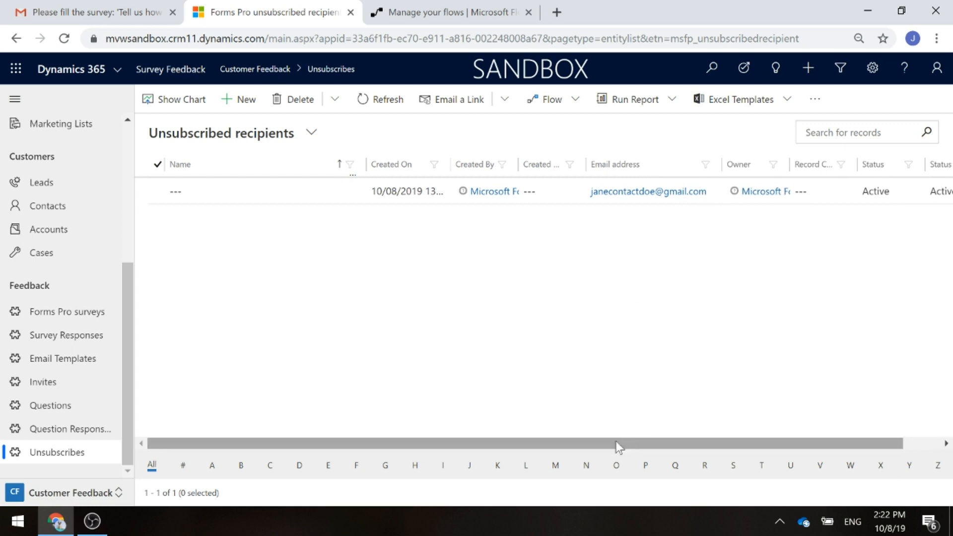
pyautogui.moveTo(619, 443); pyautogui.dragTo(416, 434)
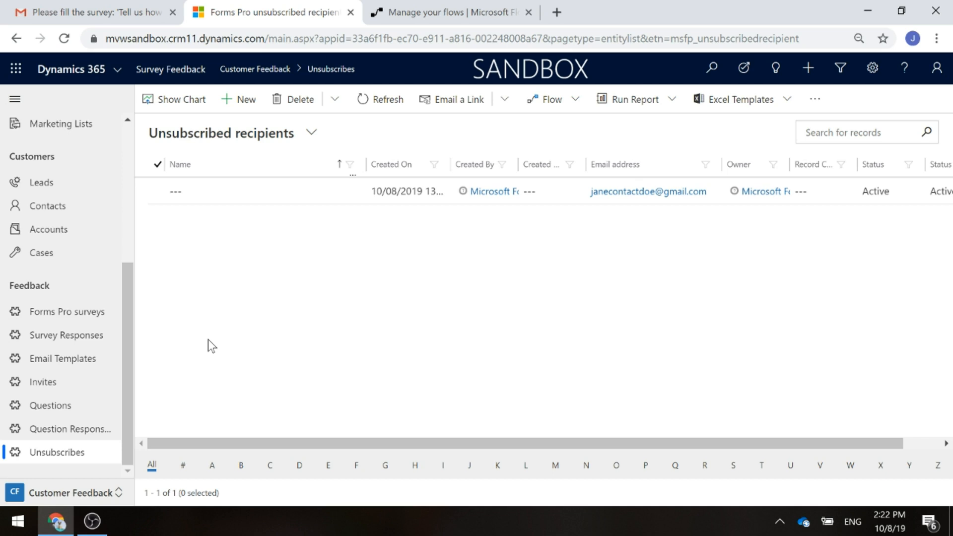
# Open the record of the unsubscribed contact from the Active Contacts list.
pyautogui.click(61, 209)
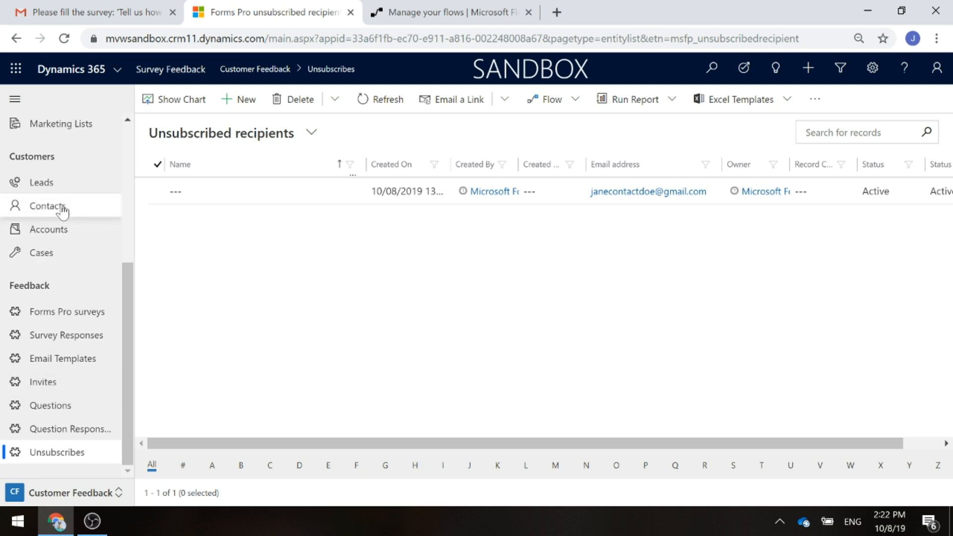
pyautogui.scroll(-5, 347, 351)
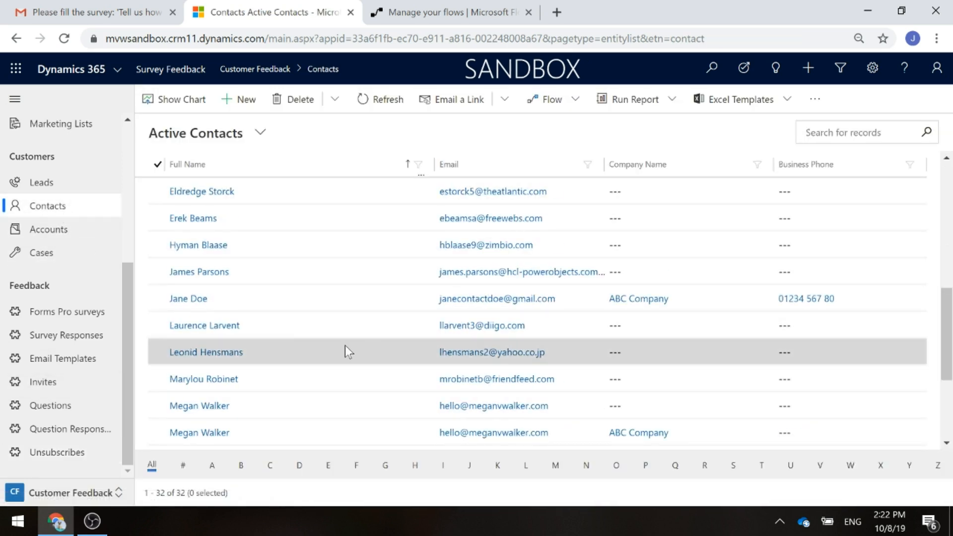
pyautogui.click(192, 301)
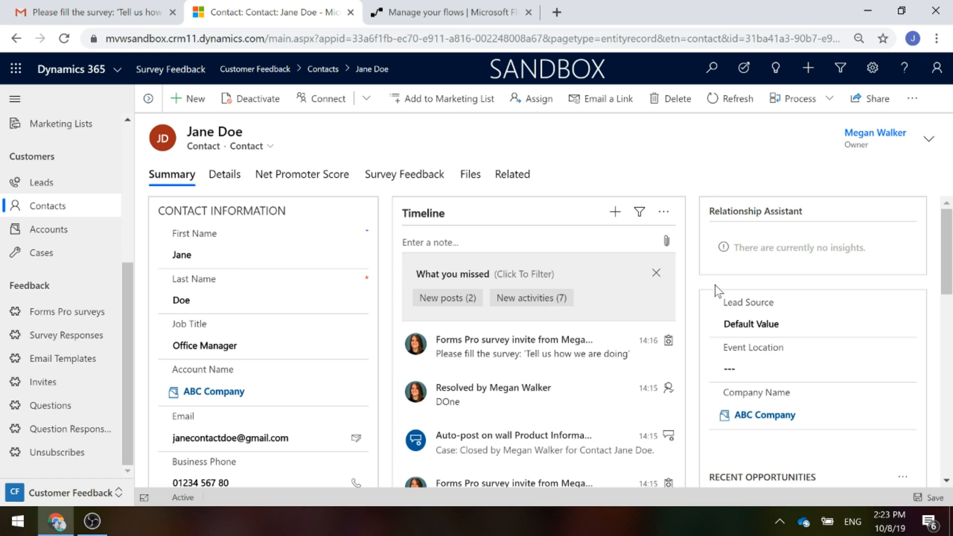
# Open Forms Pro in a new browser tab and switch to the MVW Sandbox environment.
pyautogui.click(558, 12)
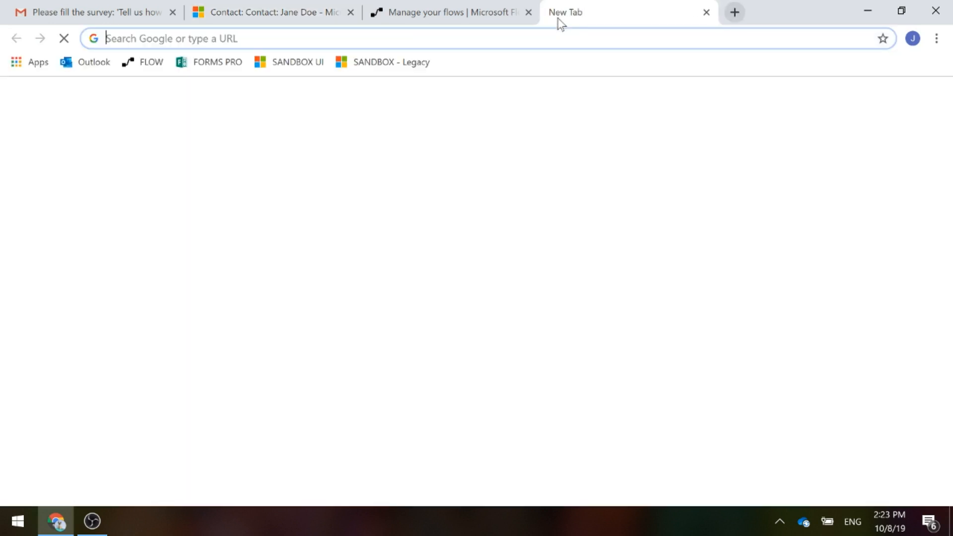
pyautogui.click(410, 390)
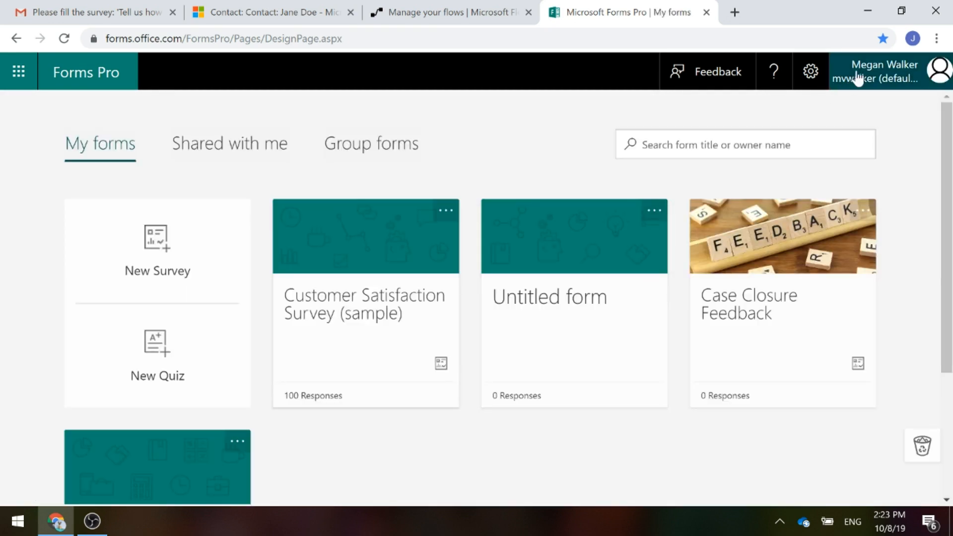
pyautogui.click(858, 78)
pyautogui.click(845, 245)
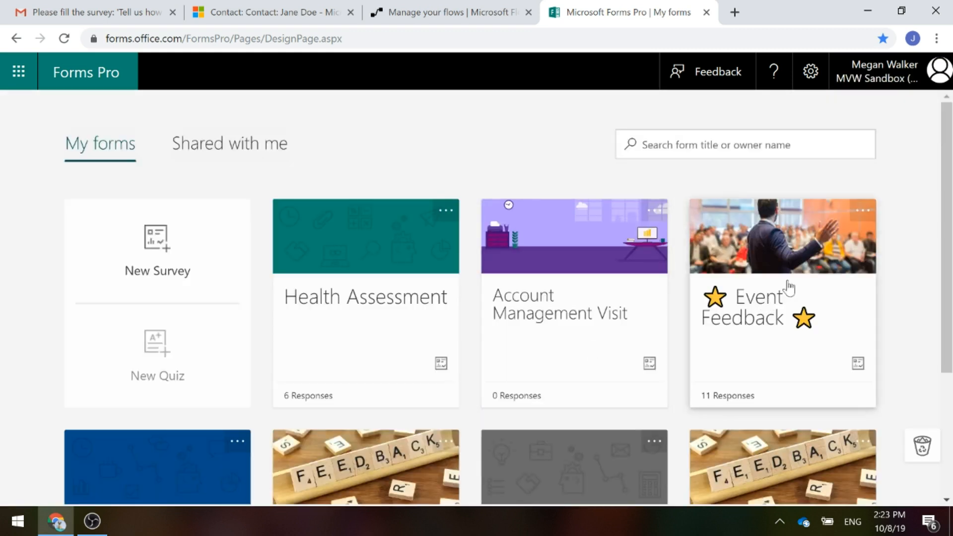
# Open the Event Feedback survey and start an email invitation for it.
pyautogui.click(771, 326)
pyautogui.scroll(-2, 403, 287)
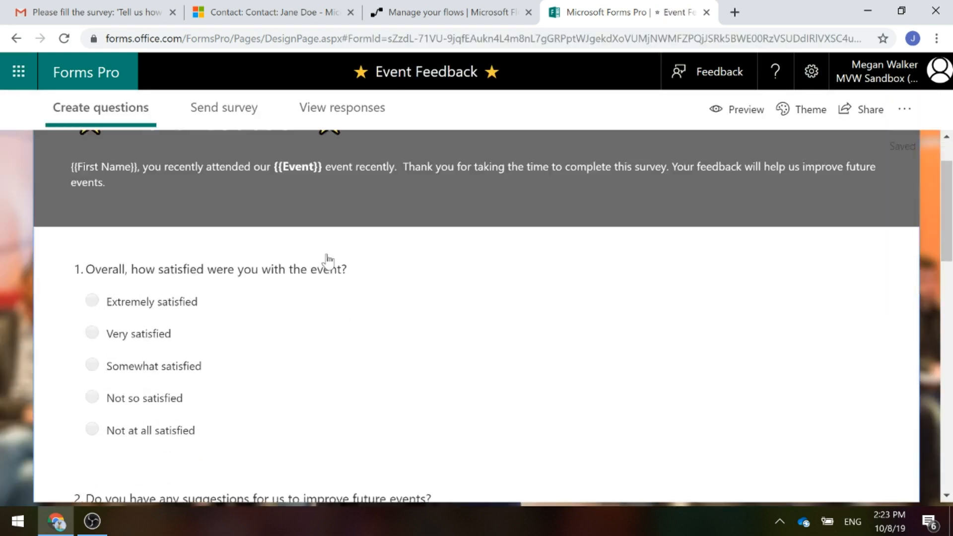
pyautogui.click(222, 114)
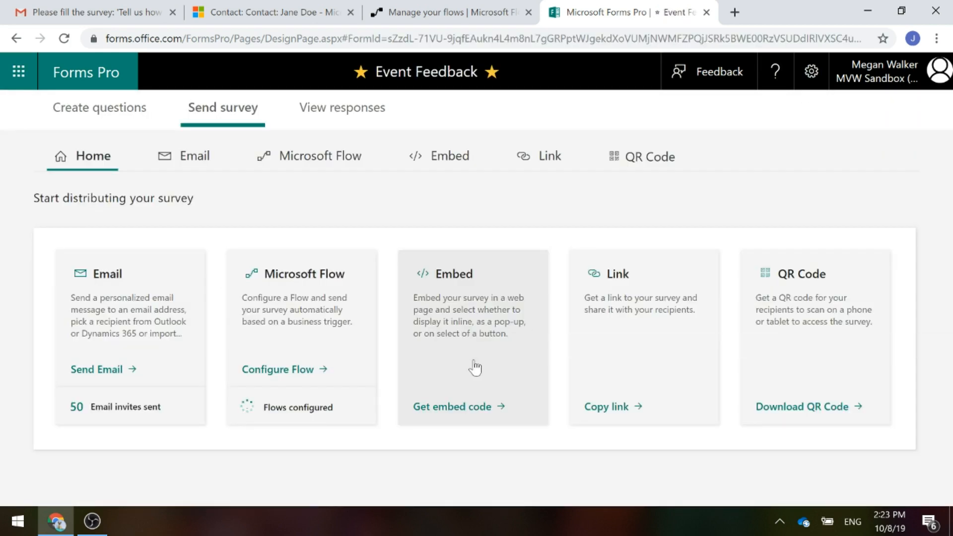
pyautogui.click(81, 370)
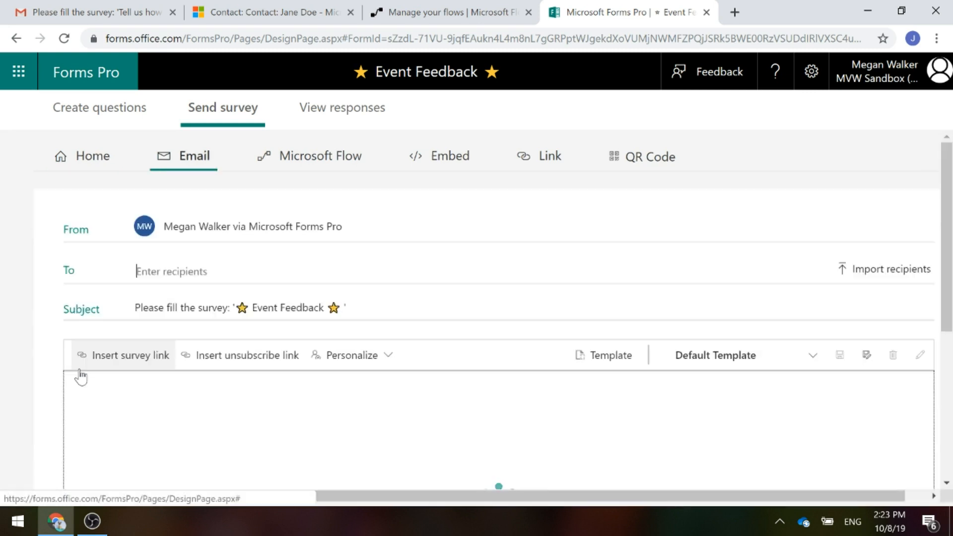
# Add the unsubscribed contact as recipient, send the Event Feedback invitation, and return to the survey's distribution overview.
pyautogui.click(201, 287)
pyautogui.write('jane')
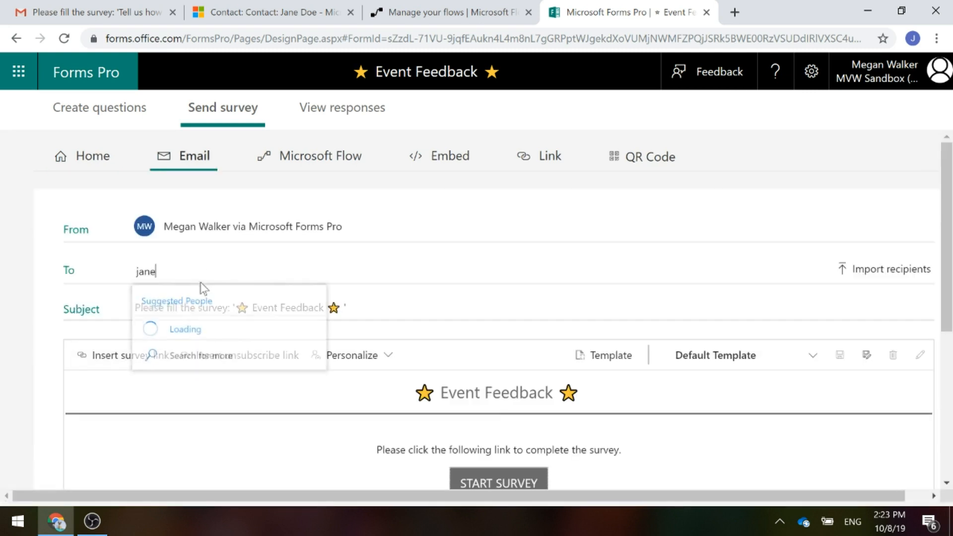
pyautogui.click(236, 341)
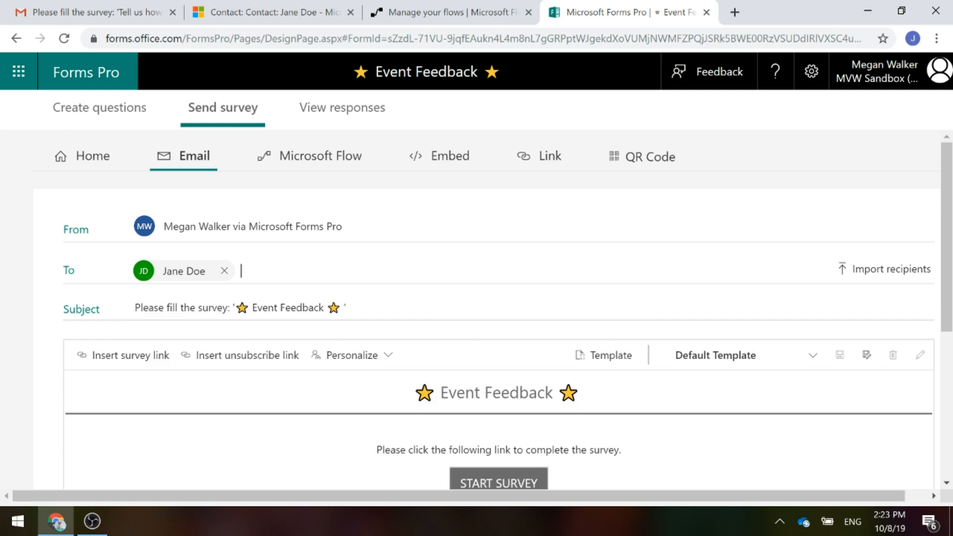
pyautogui.scroll(-5, 544, 330)
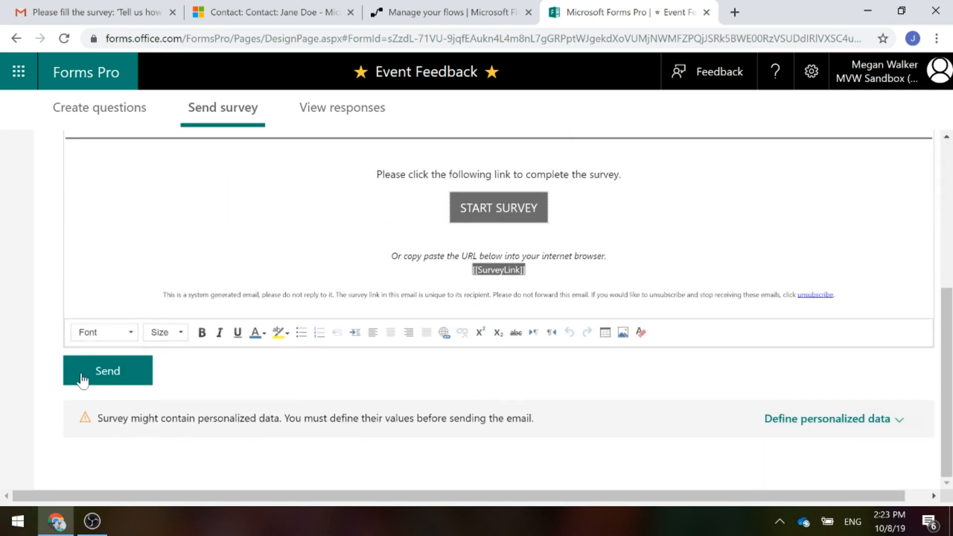
pyautogui.click(82, 379)
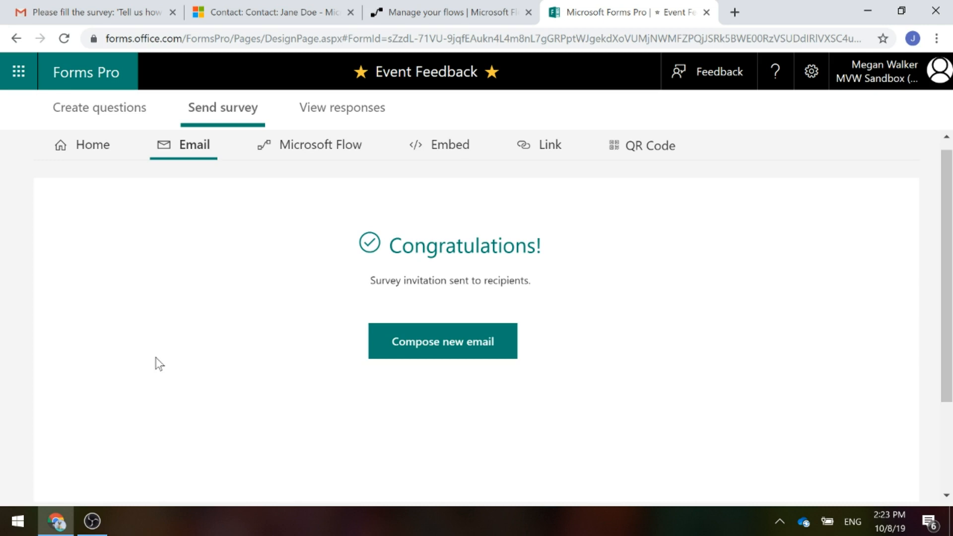
pyautogui.click(62, 148)
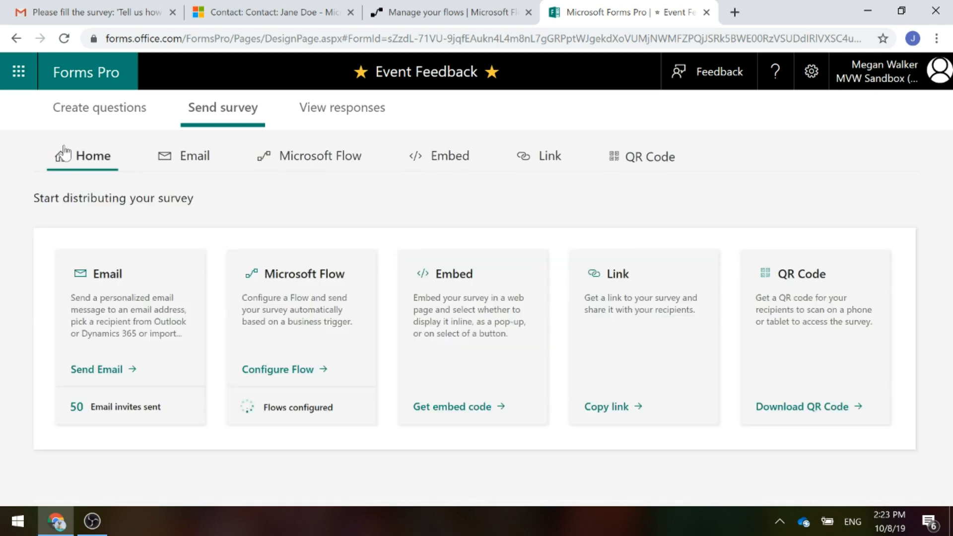
# Switch to Dynamics 365, open the survey Invites list, refresh it, and examine the newest invite's status and subject.
pyautogui.click(258, 15)
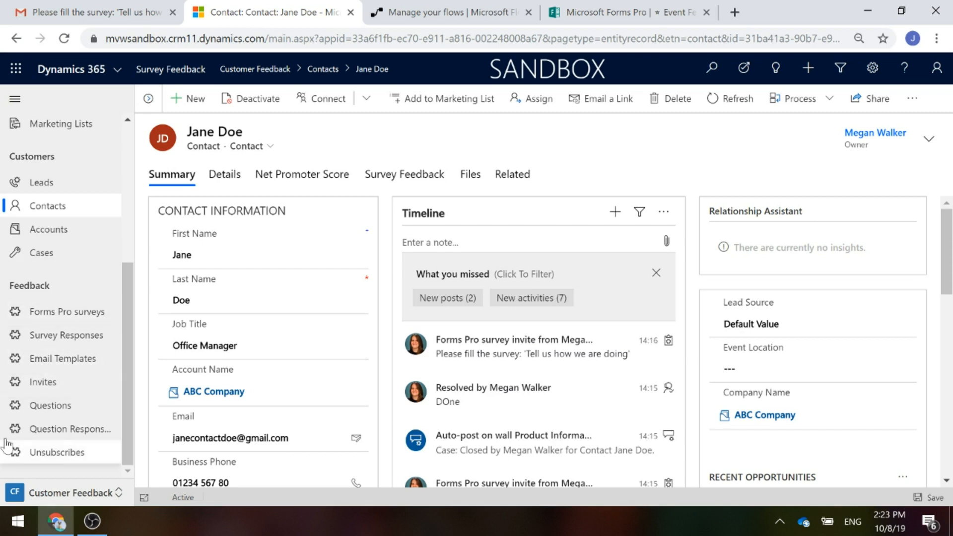
pyautogui.click(79, 392)
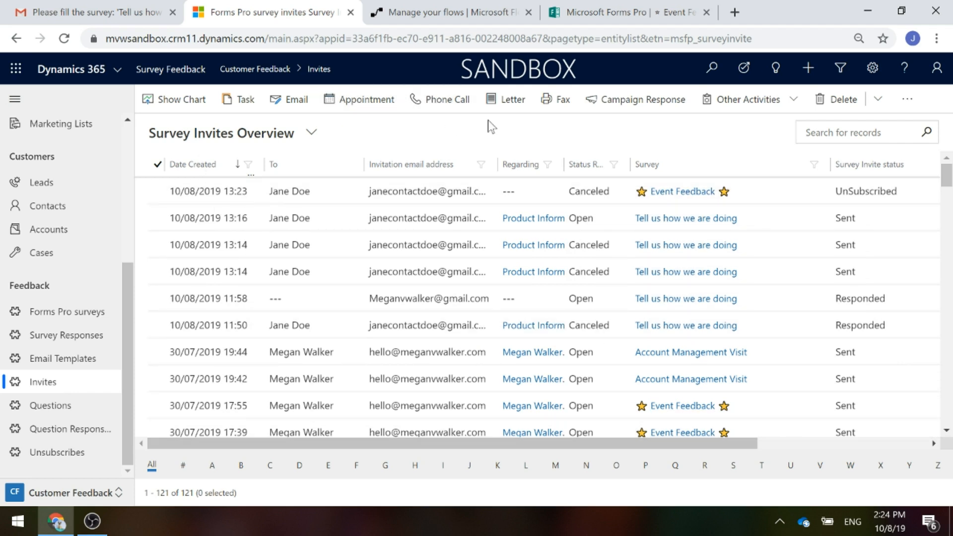
pyautogui.click(879, 99)
pyautogui.click(64, 39)
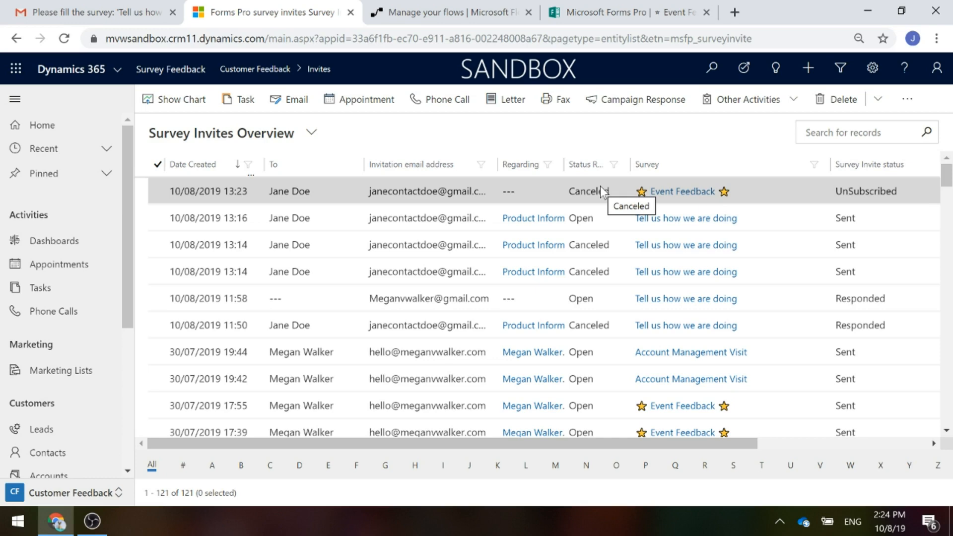
pyautogui.moveTo(560, 444); pyautogui.dragTo(800, 451)
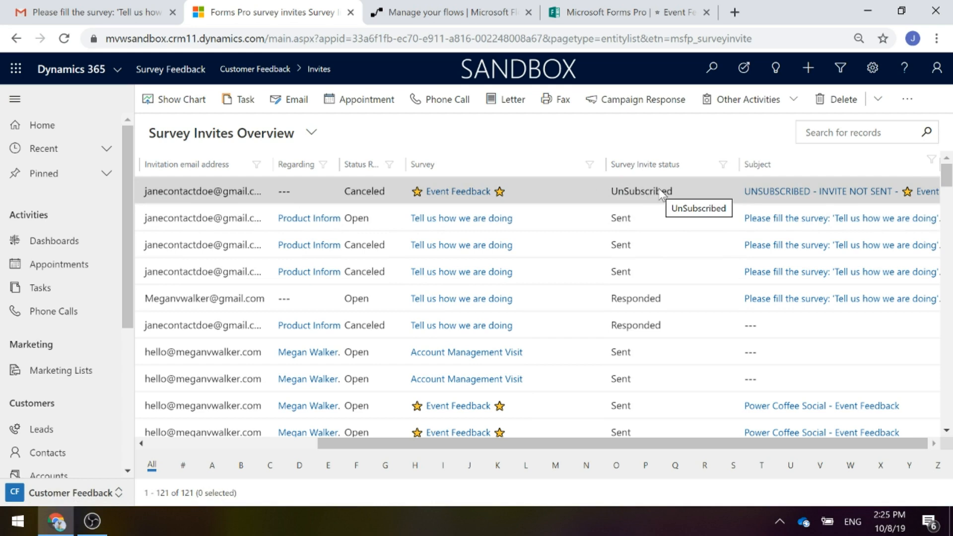
# Open the unsubscribed contact's record from Contacts and review its timeline and the contact preferences in its details.
pyautogui.click(40, 458)
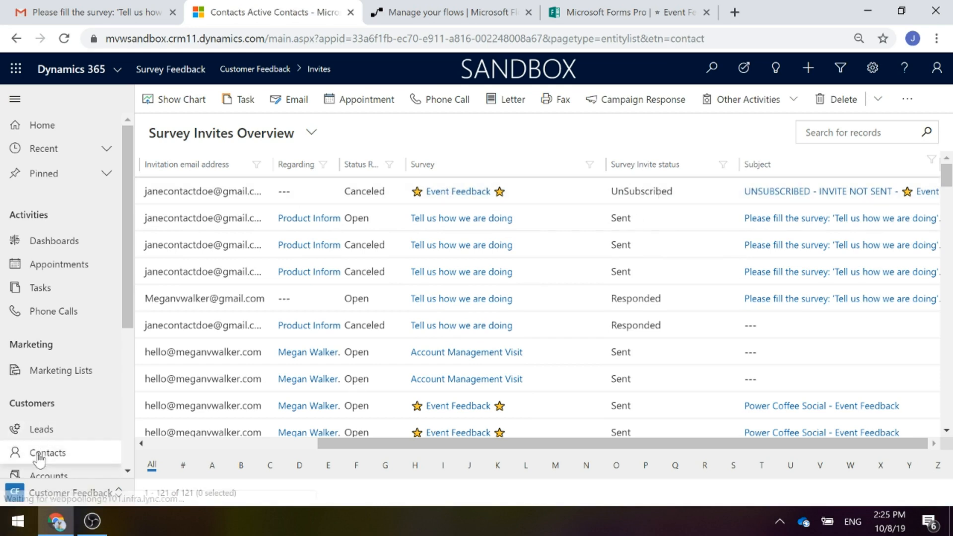
pyautogui.scroll(-8, 328, 354)
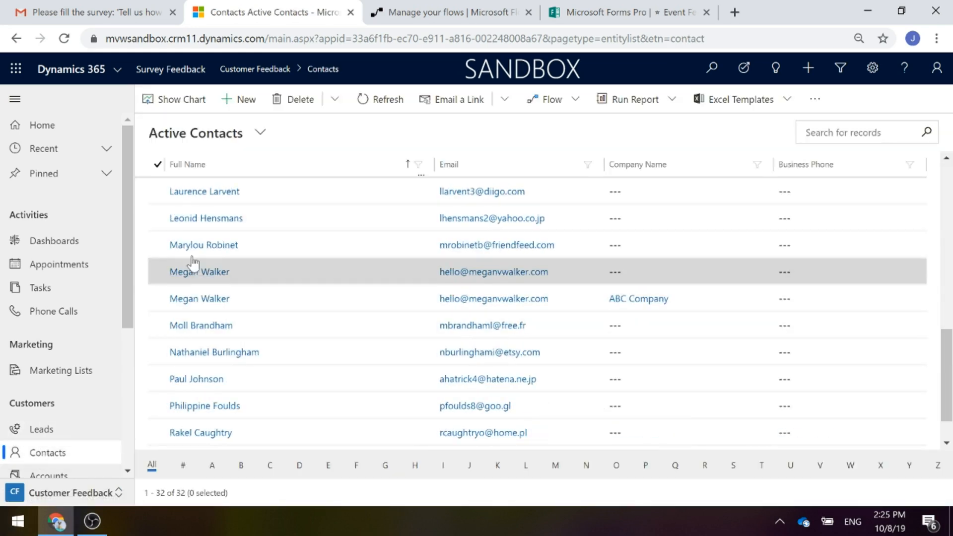
pyautogui.scroll(3, 194, 263)
pyautogui.click(194, 298)
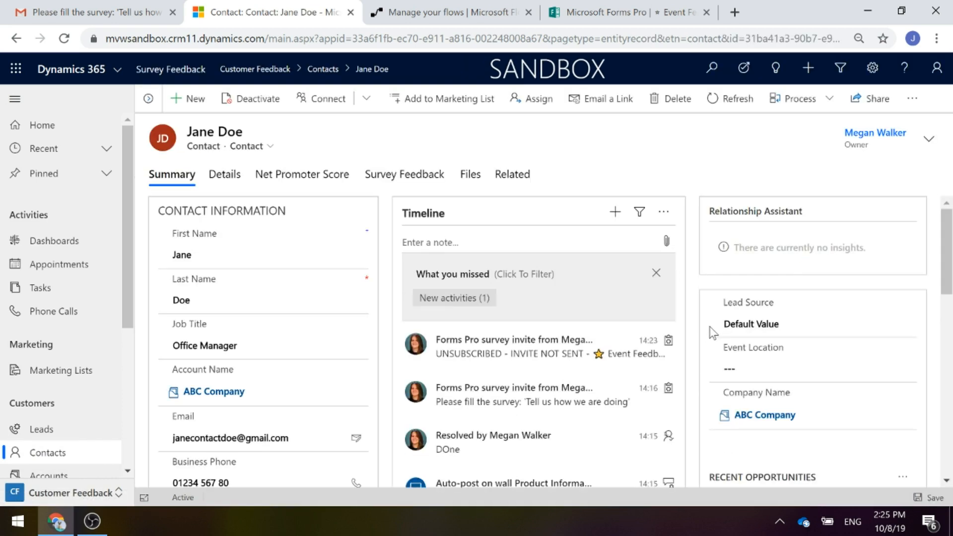
pyautogui.scroll(-1, 714, 333)
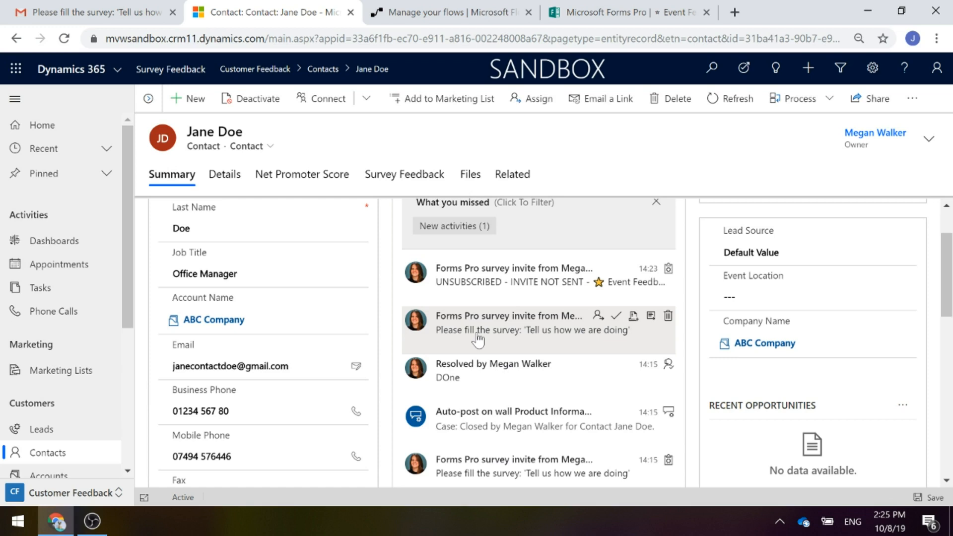
pyautogui.click(226, 174)
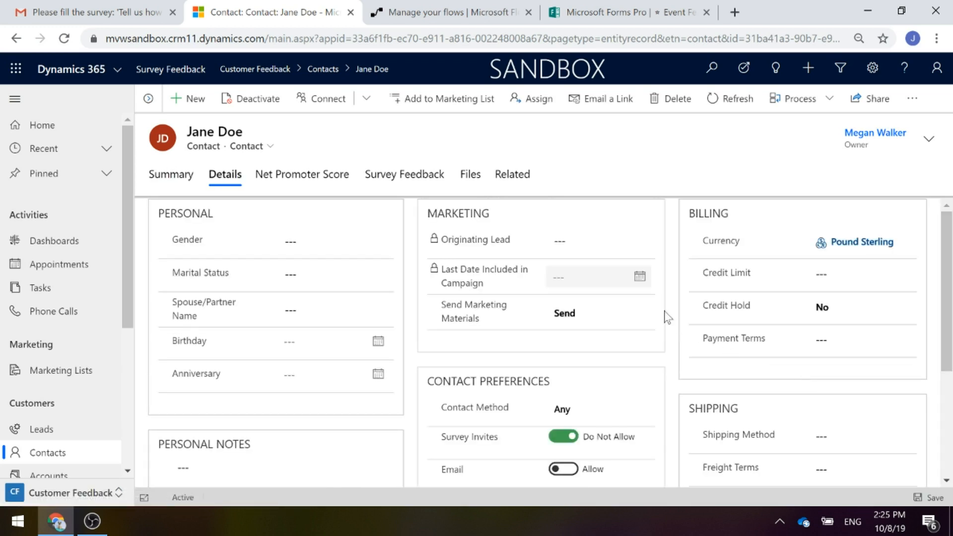
pyautogui.scroll(-3, 662, 311)
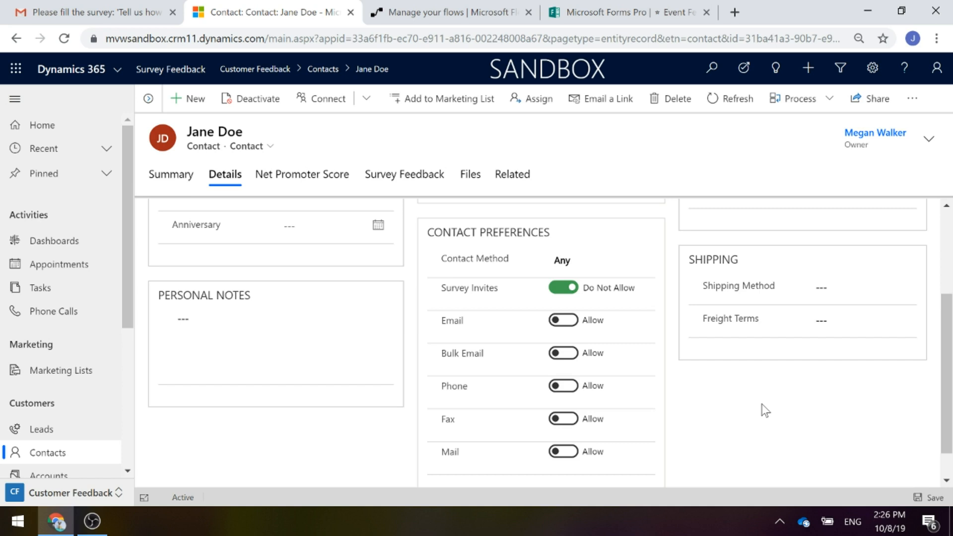
# Switch to Microsoft Flow, open the Manage Survey Unsubscribes flow for editing, and examine its Check Invite Status condition and branches.
pyautogui.click(410, 12)
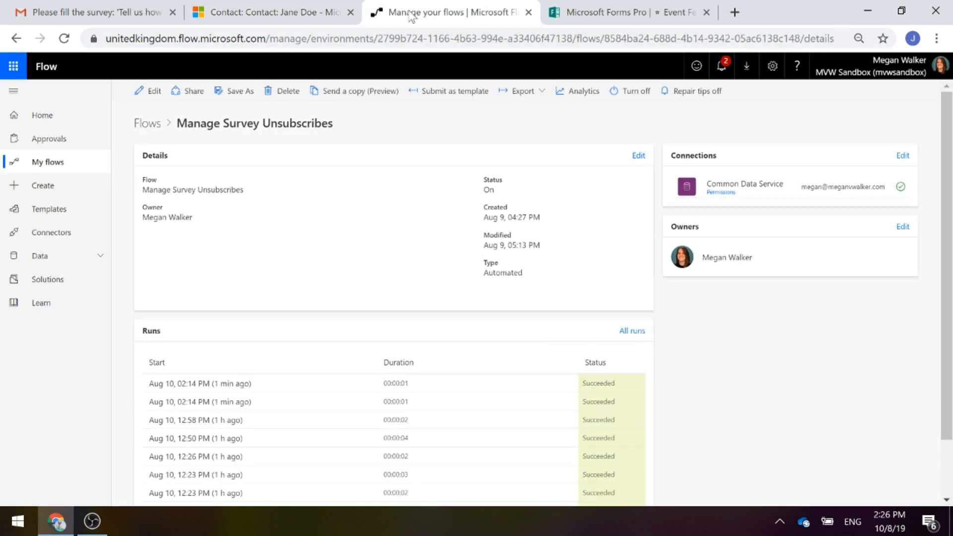
pyautogui.click(153, 97)
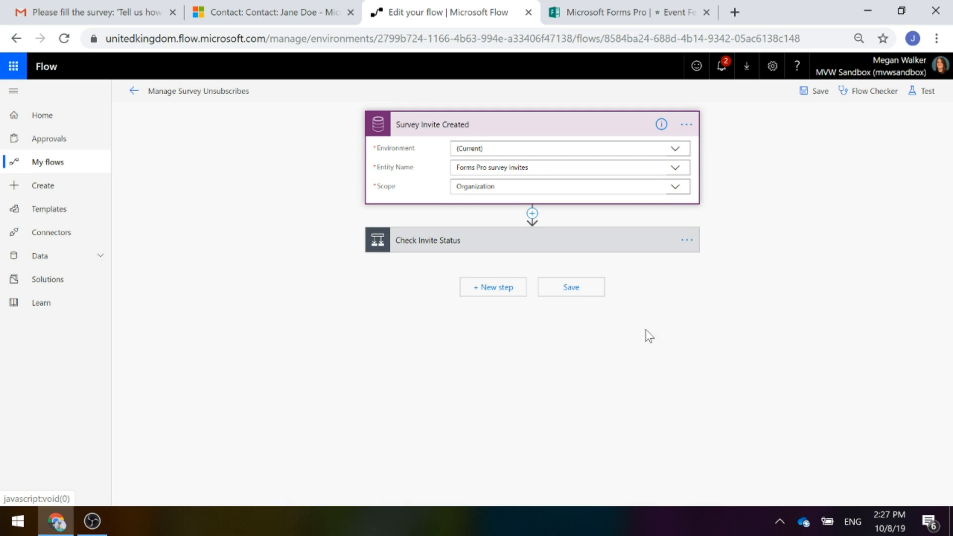
pyautogui.click(428, 242)
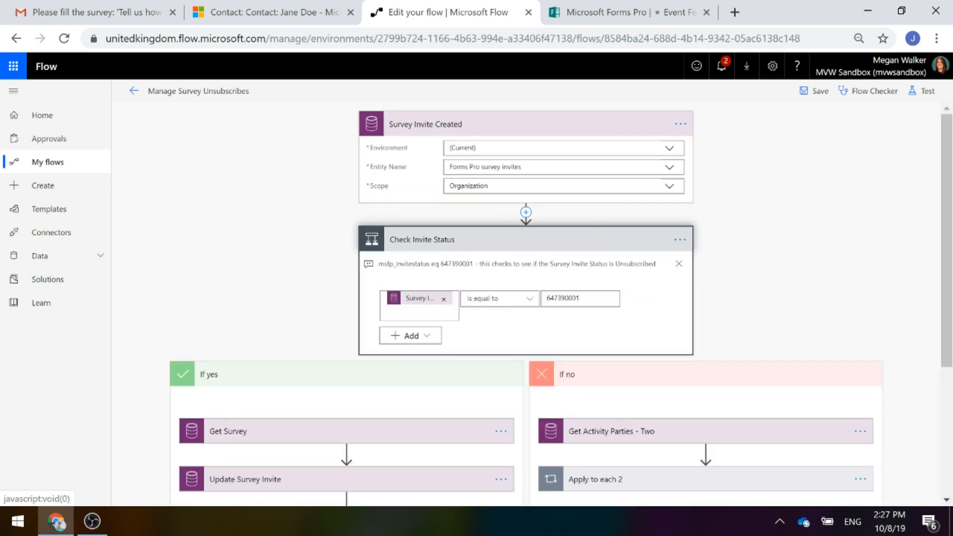
pyautogui.moveTo(420, 303)
pyautogui.moveTo(941, 149); pyautogui.dragTo(942, 196)
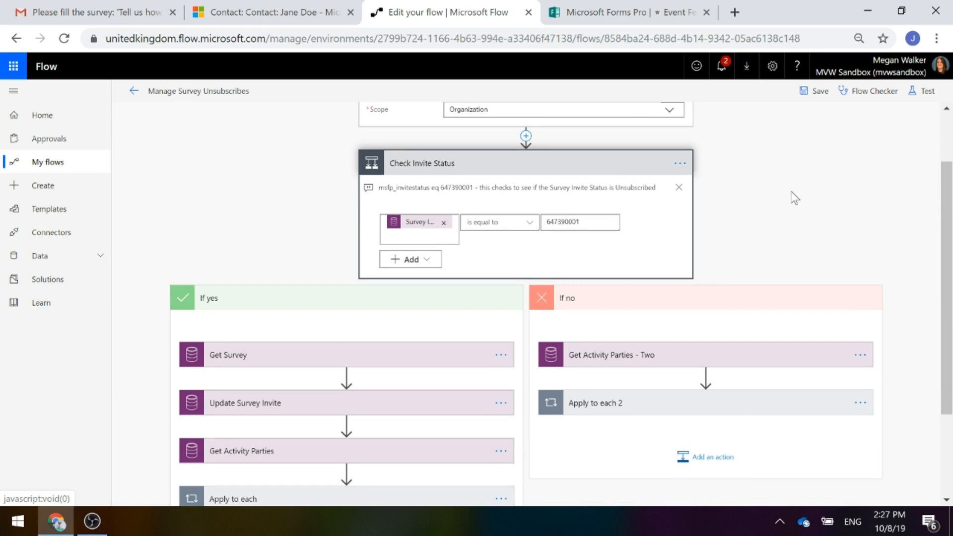
pyautogui.scroll(-2, 782, 202)
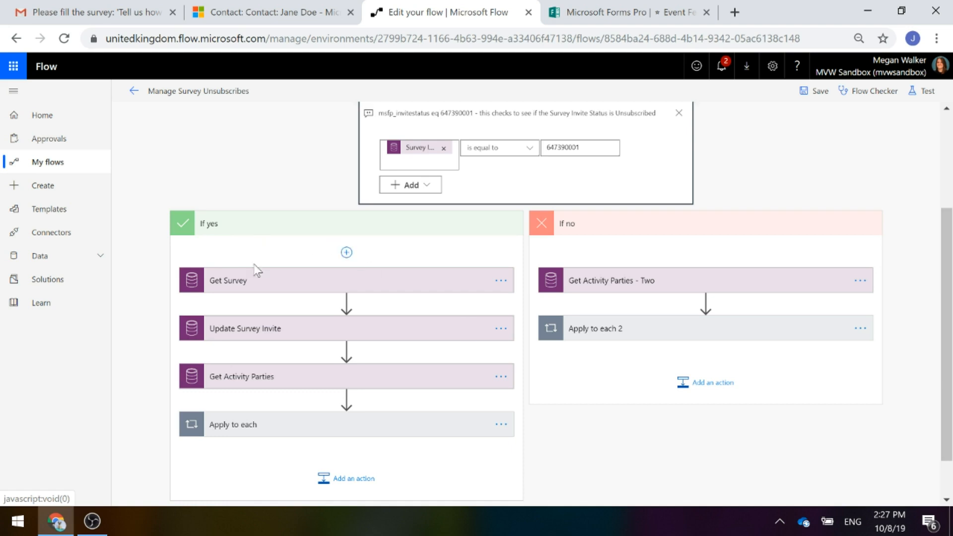
# Expand the Get Survey action in the If yes branch, review its survey item identifier against the trigger, and collapse it.
pyautogui.click(247, 285)
pyautogui.scroll(-3, 562, 397)
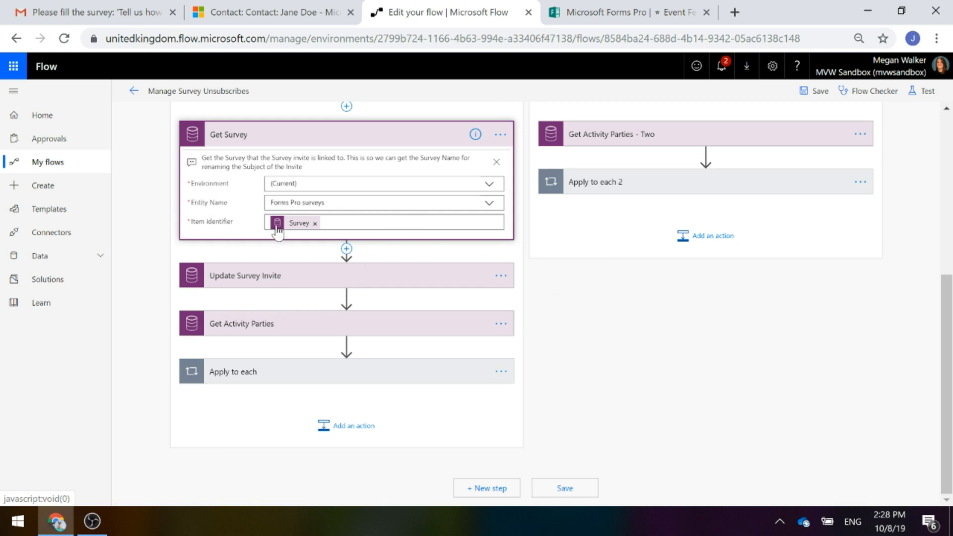
pyautogui.moveTo(290, 230)
pyautogui.scroll(6, 666, 323)
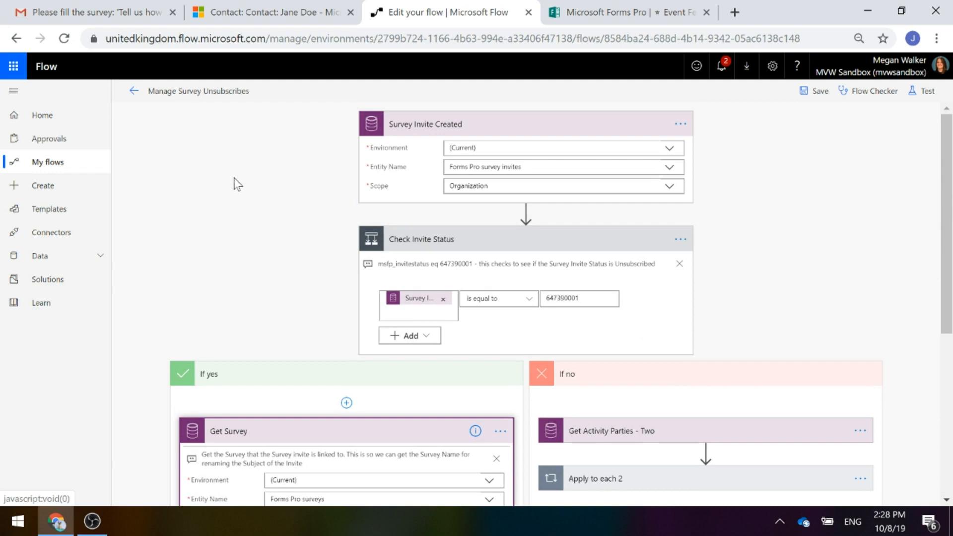
pyautogui.scroll(-3, 237, 184)
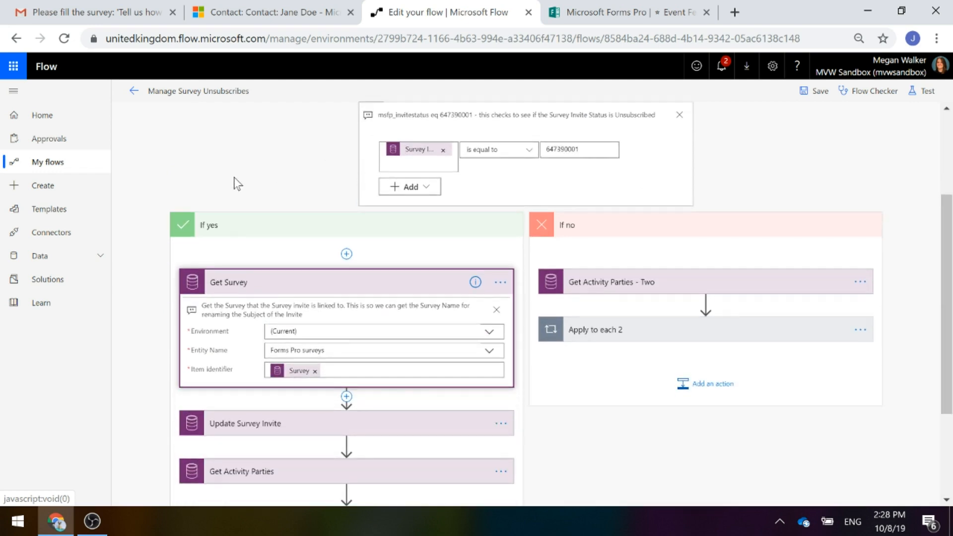
pyautogui.scroll(-3, 237, 184)
pyautogui.click(238, 140)
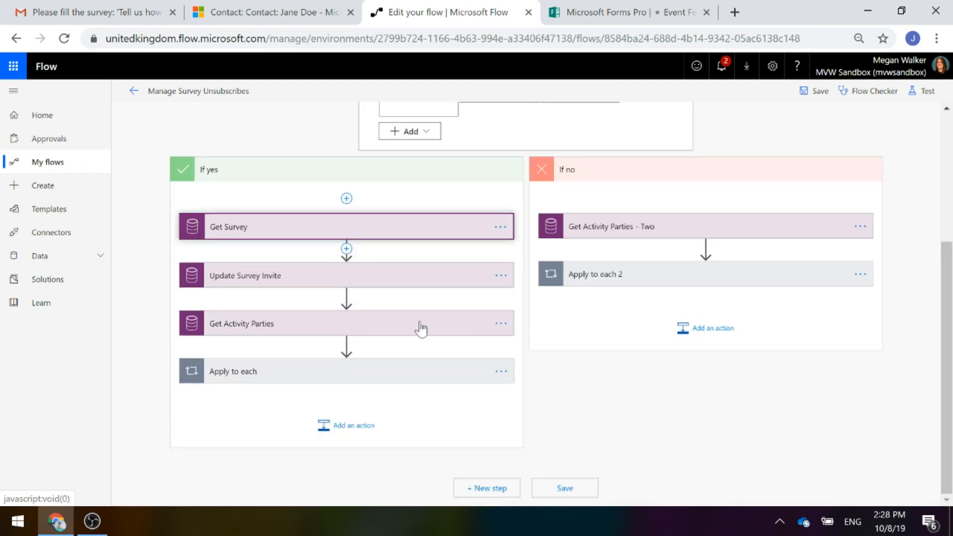
# Expand the Update Survey Invite action and inspect its record identifier and the source of the survey name in Subject.
pyautogui.click(237, 287)
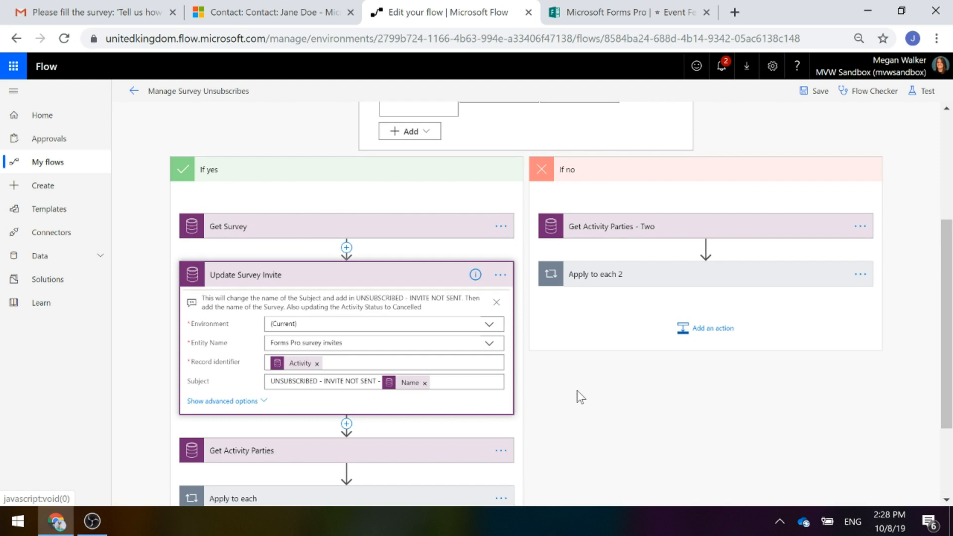
pyautogui.scroll(-3, 180, 348)
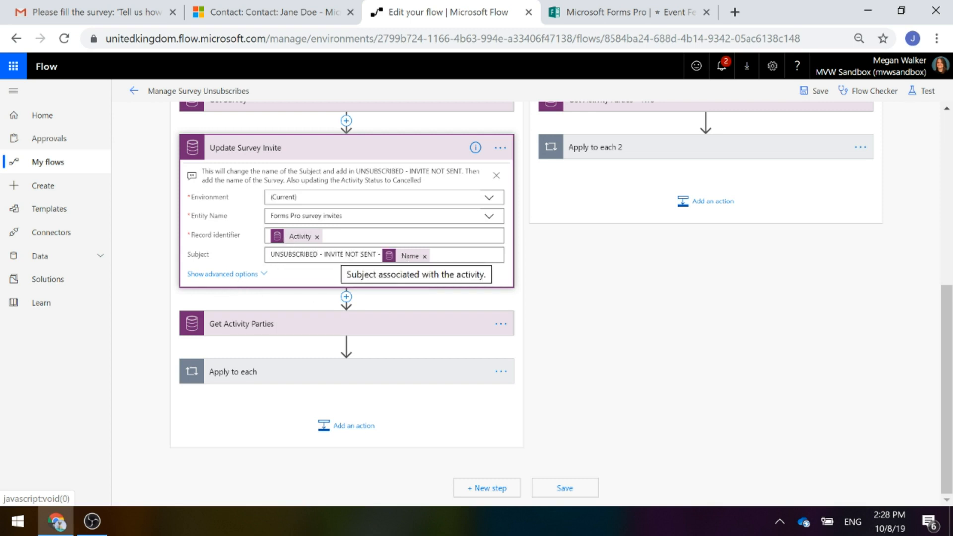
pyautogui.moveTo(399, 262)
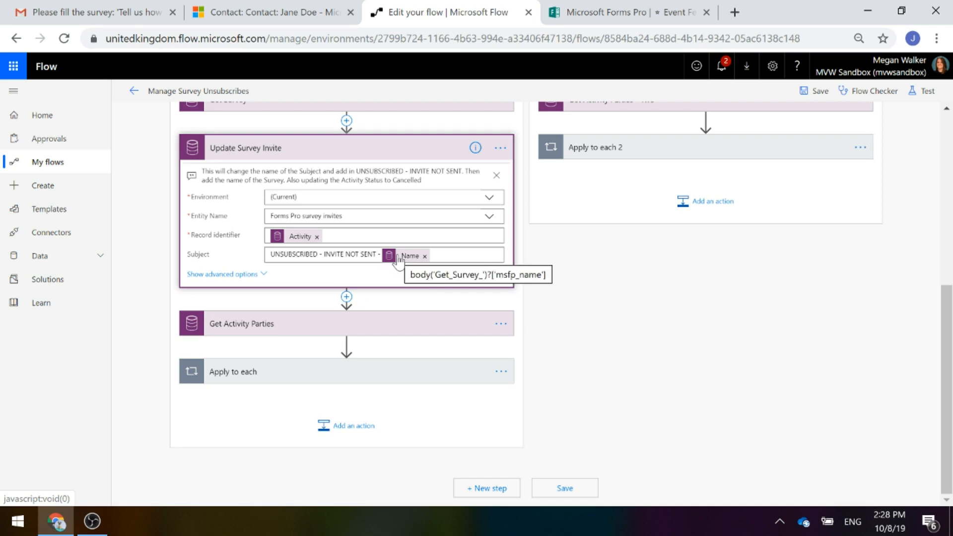
pyautogui.scroll(1, 272, 159)
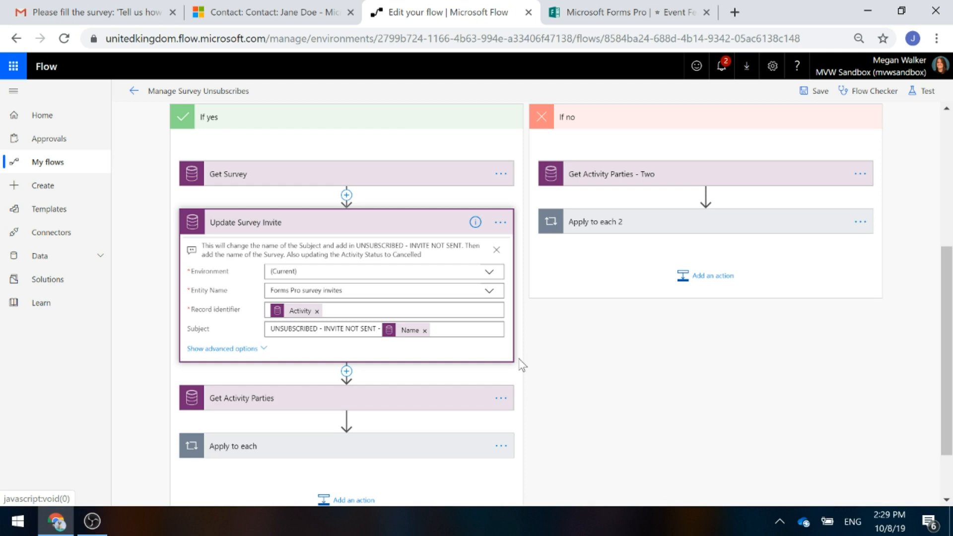
# Show the advanced options of Update Survey Invite, review the Activity Status Value choices, and collapse the action.
pyautogui.click(247, 349)
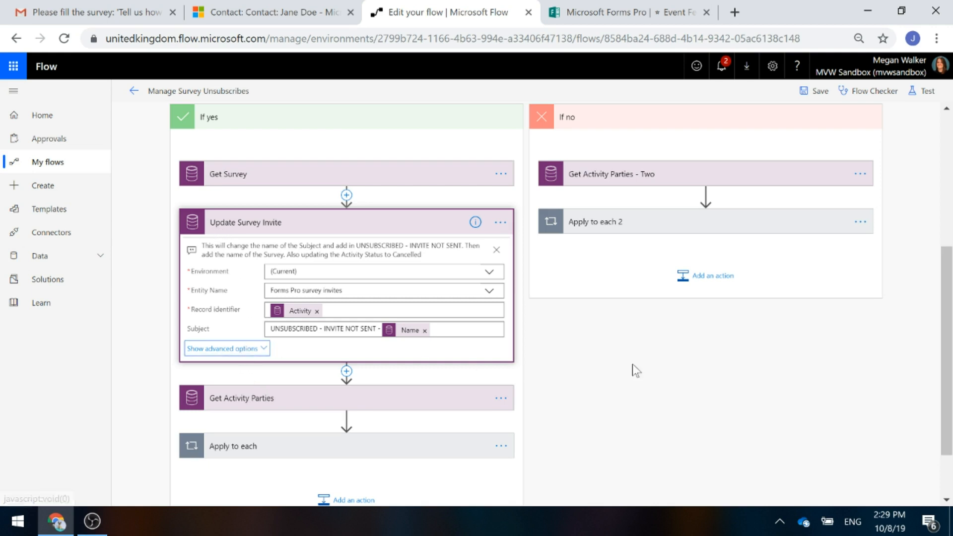
pyautogui.scroll(-3, 603, 362)
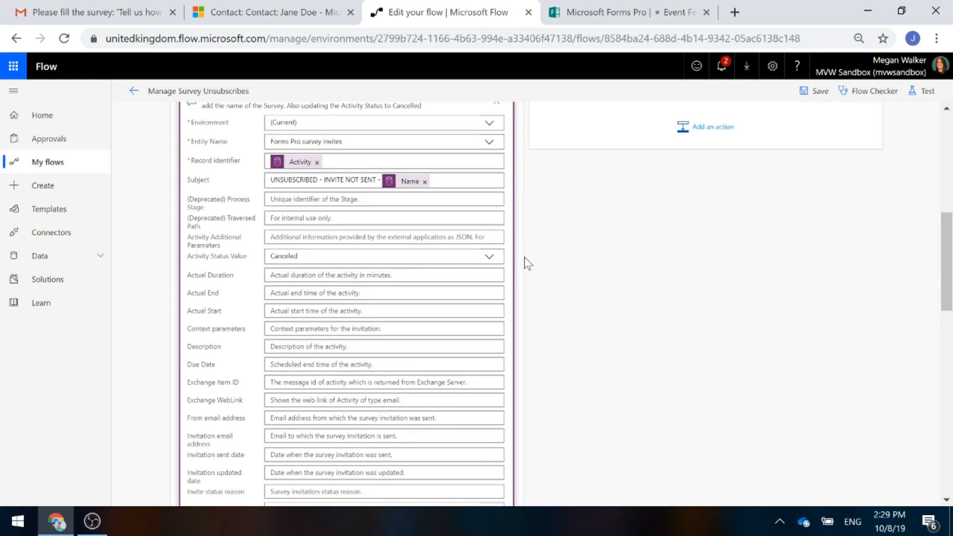
pyautogui.click(490, 257)
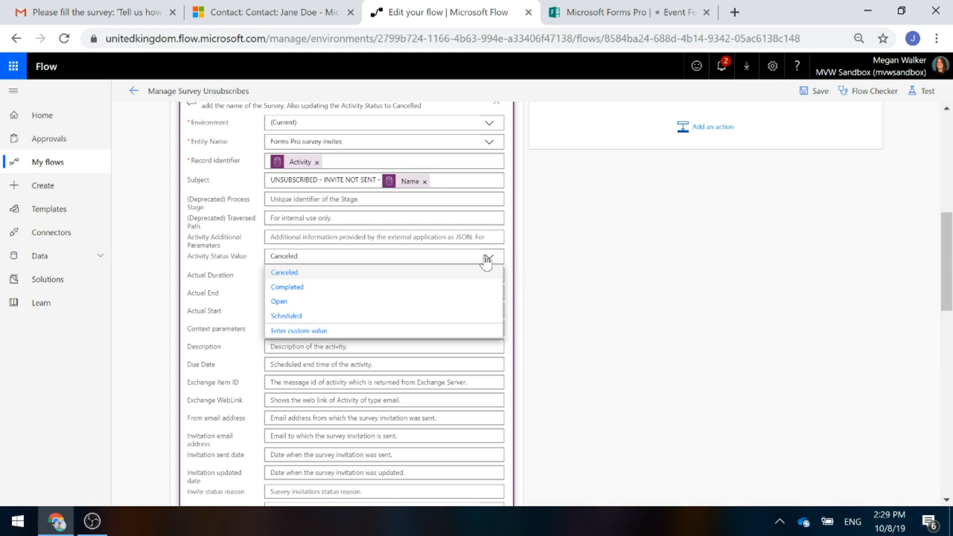
pyautogui.scroll(3, 273, 222)
pyautogui.click(273, 224)
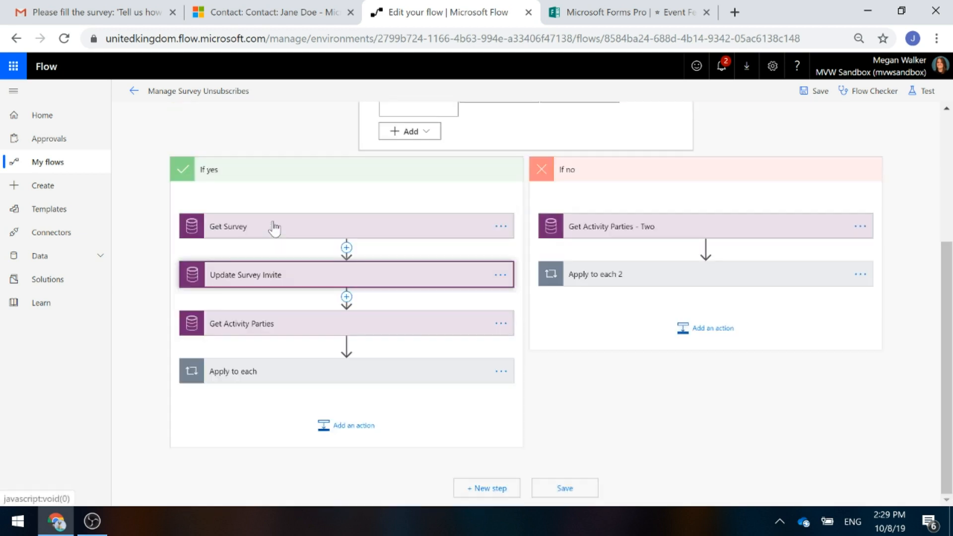
# Expand the Get Activity Parties action with its advanced options and review its entity, filter query and top count.
pyautogui.click(255, 325)
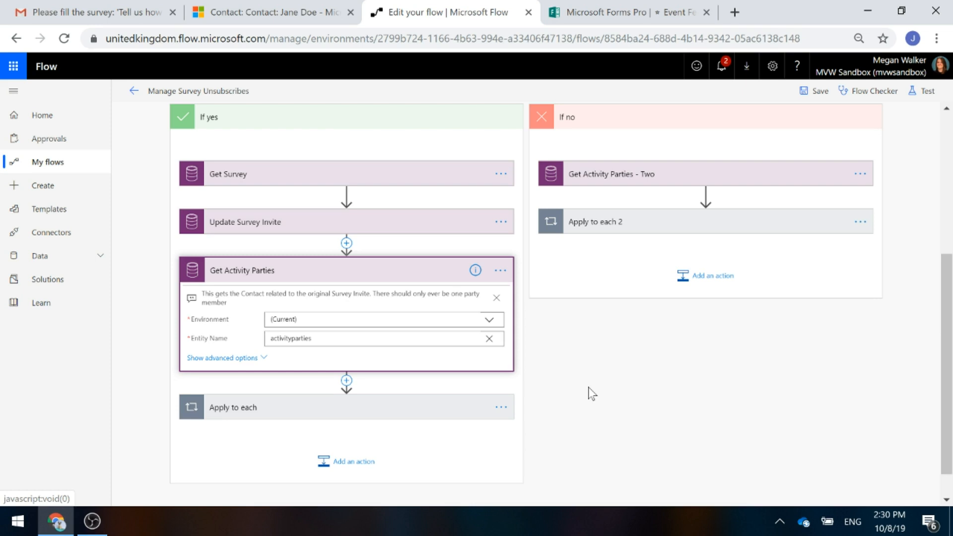
pyautogui.click(239, 358)
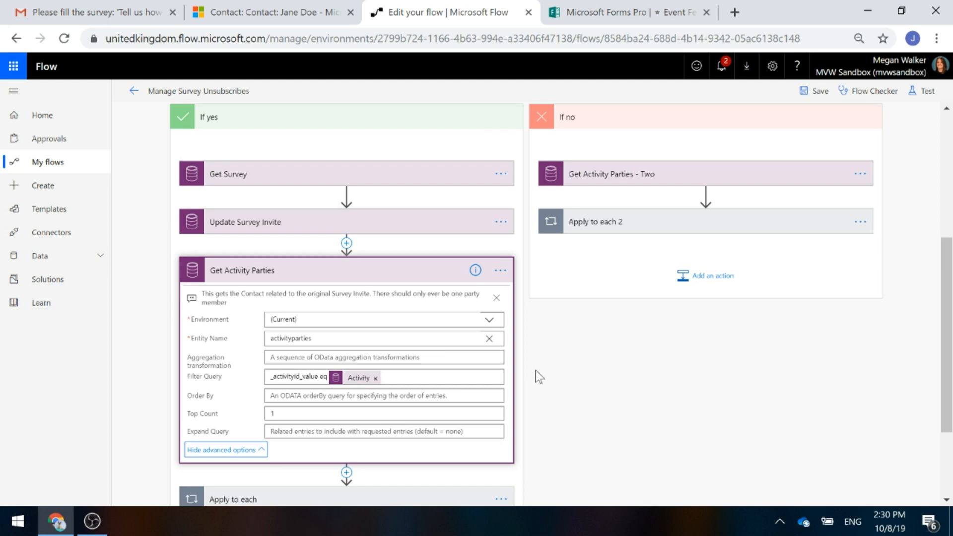
pyautogui.scroll(-1, 535, 371)
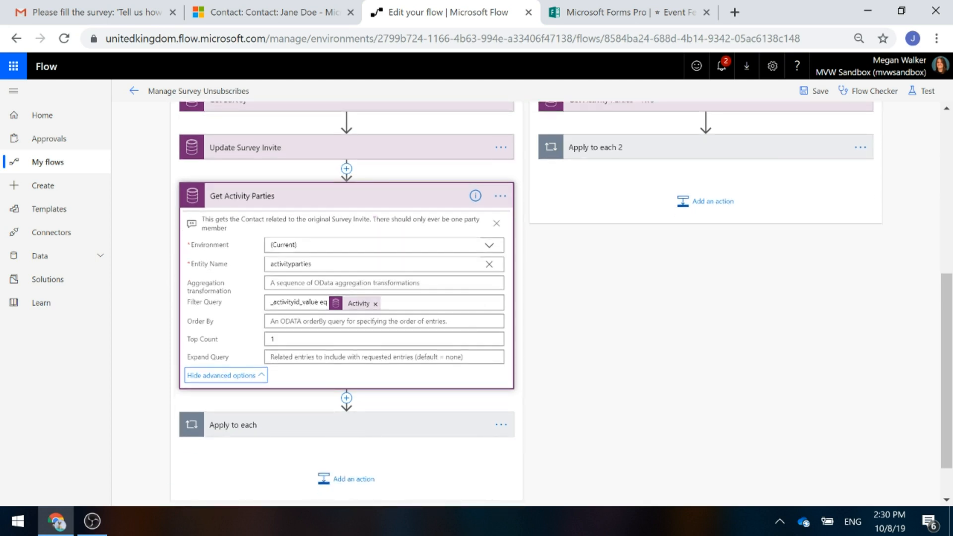
# Clear the Entity Name in Get Activity Parties, re-enter activityparties as a custom value, and collapse the action.
pyautogui.click(491, 265)
pyautogui.click(491, 265)
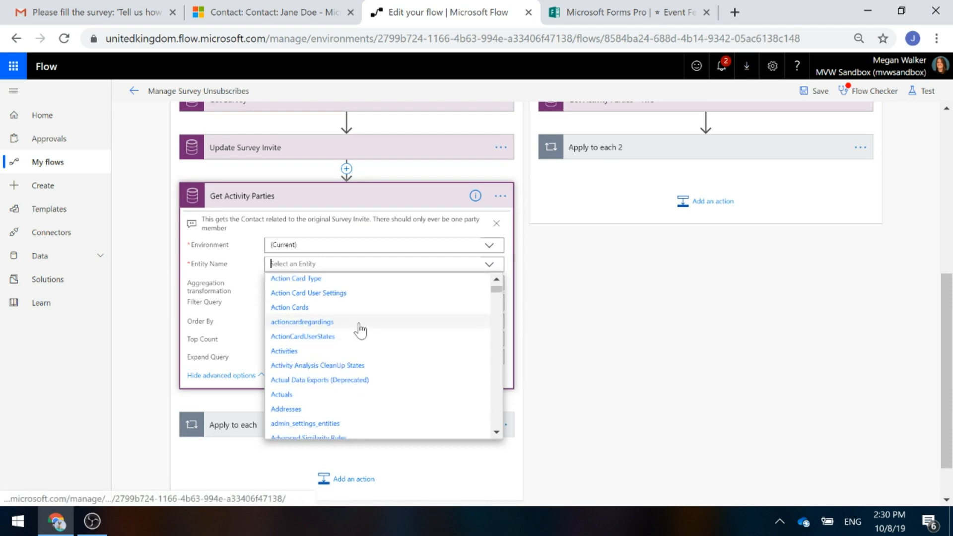
pyautogui.scroll(-3, 357, 329)
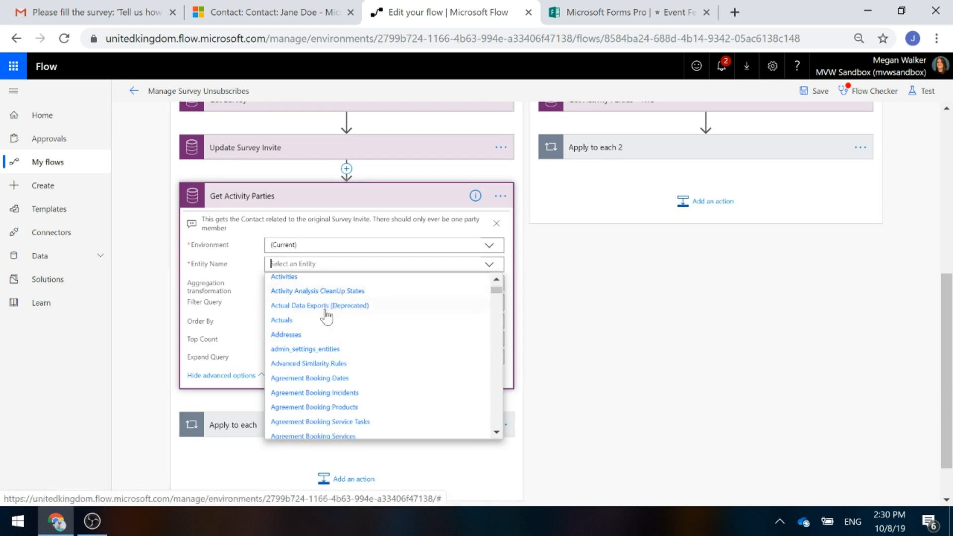
pyautogui.scroll(3, 288, 281)
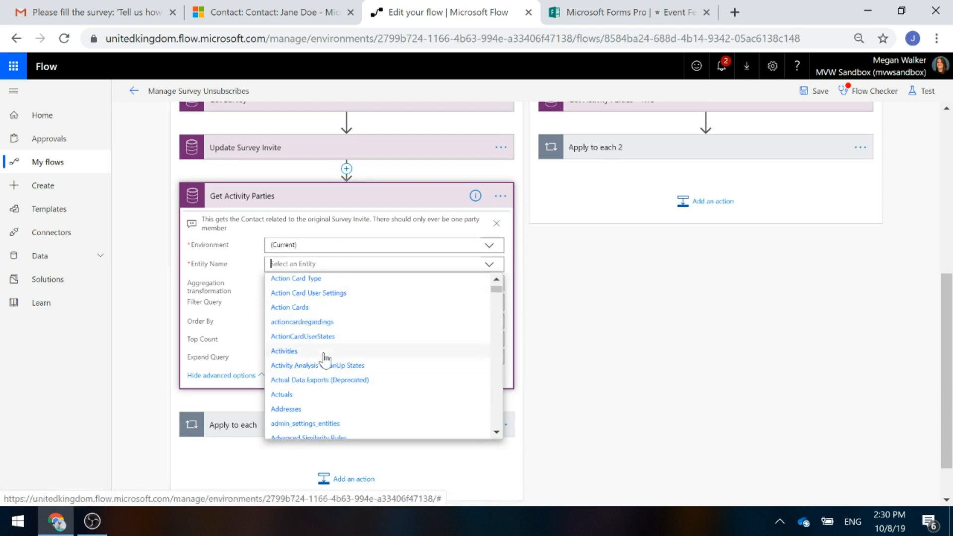
pyautogui.moveTo(496, 288); pyautogui.dragTo(495, 423)
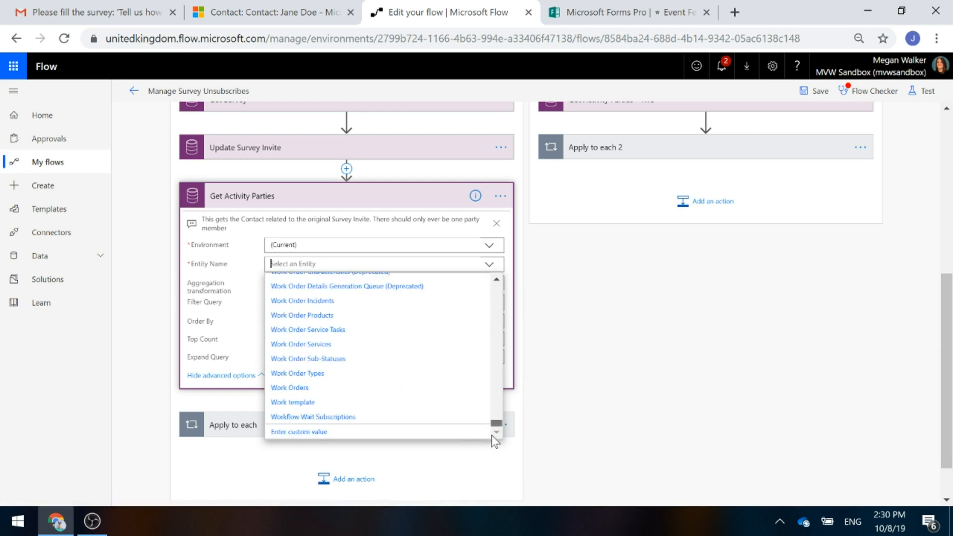
pyautogui.click(291, 433)
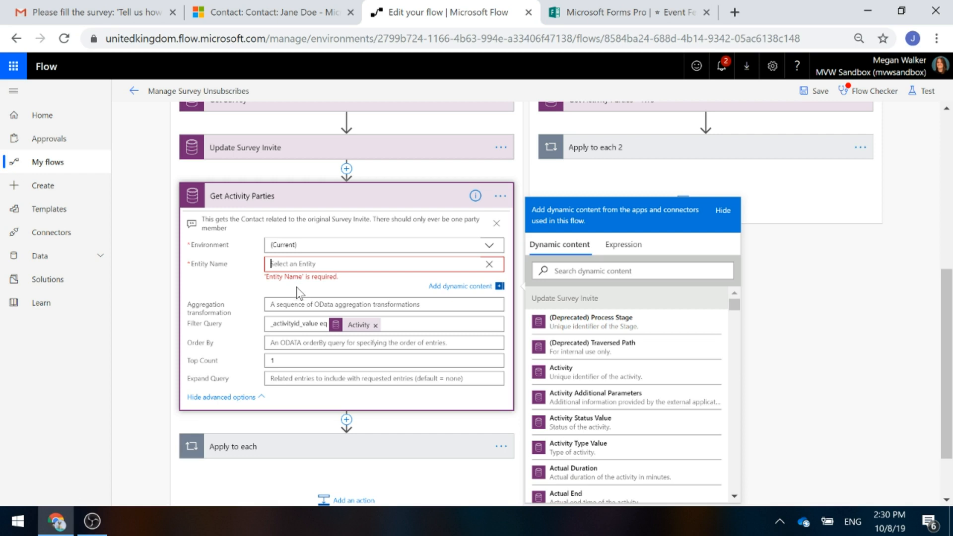
pyautogui.write('acti')
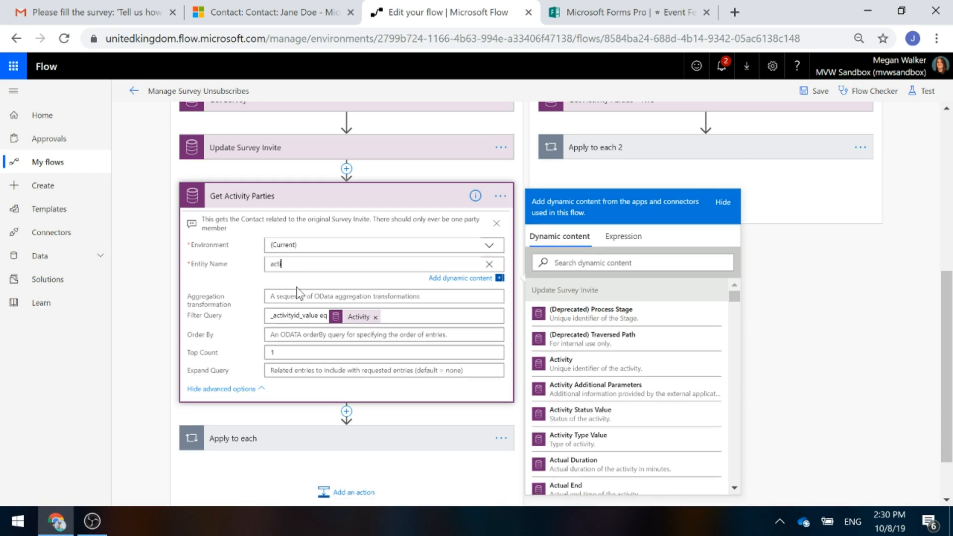
pyautogui.write('vityparties')
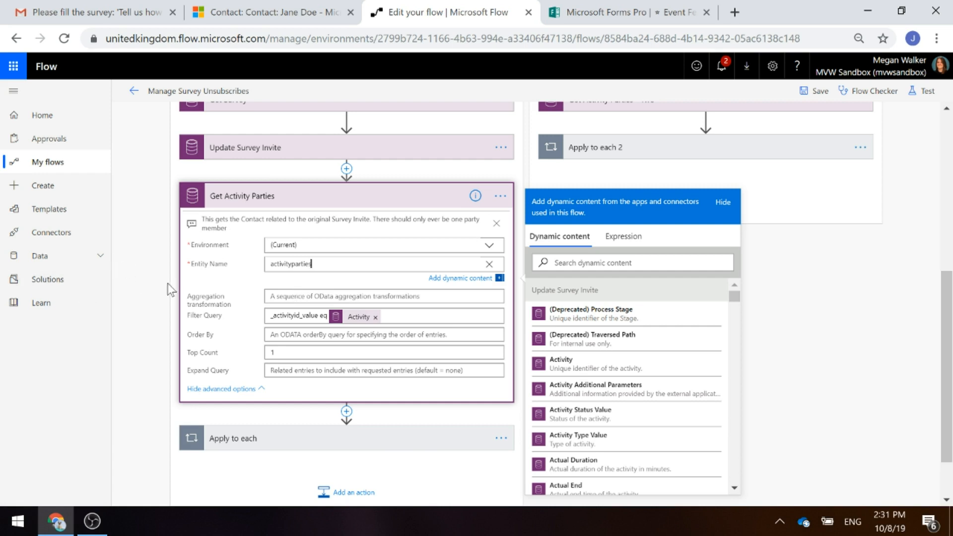
pyautogui.click(172, 291)
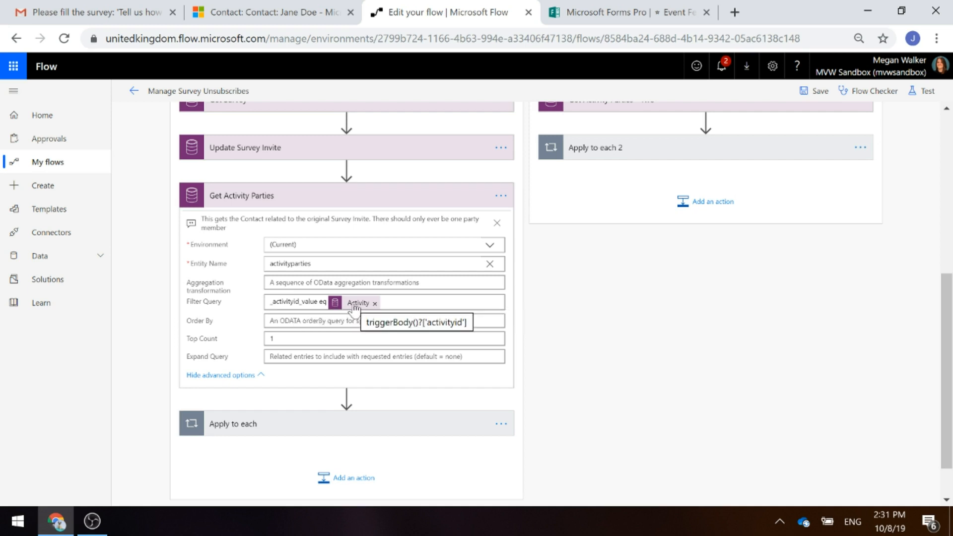
pyautogui.click(256, 199)
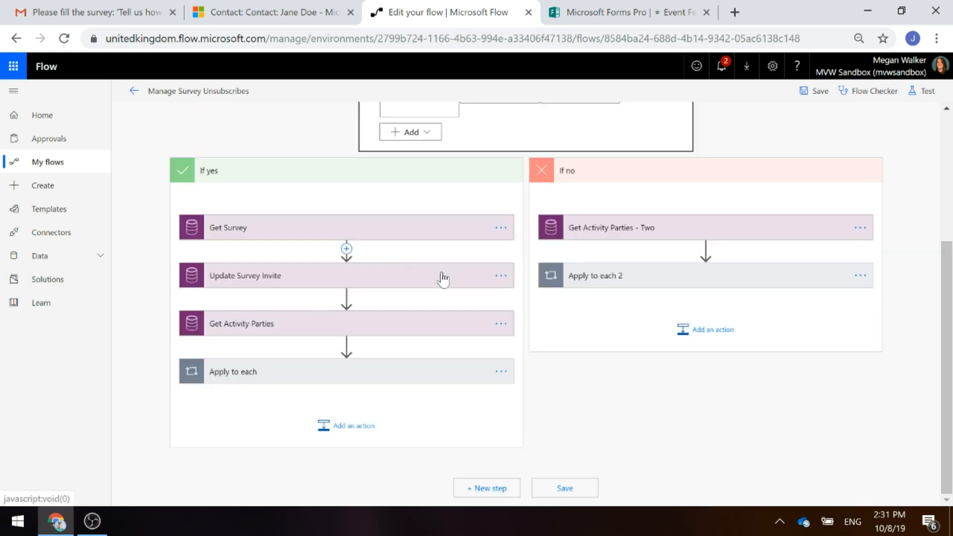
# Expand the Apply to each loop in the If yes branch and review the settings of its Get Contact action.
pyautogui.click(230, 377)
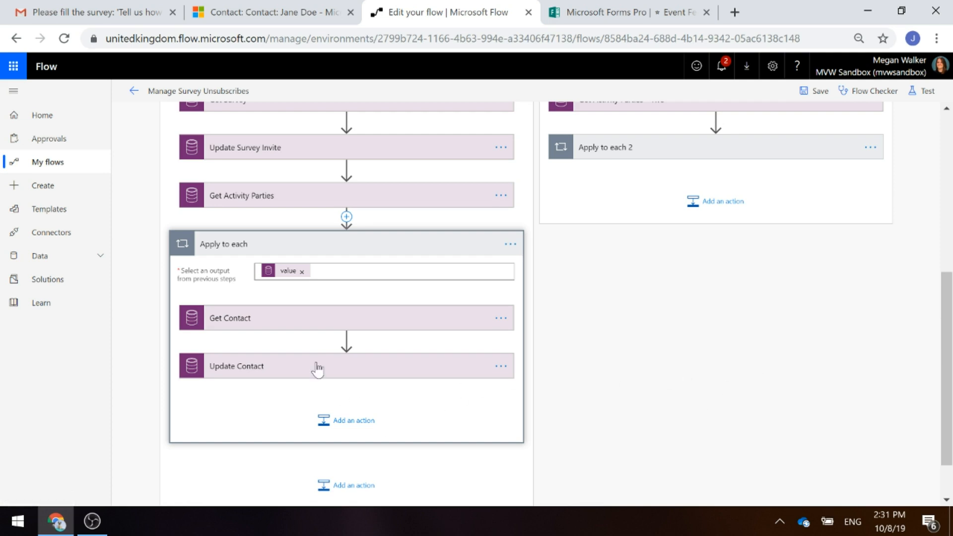
pyautogui.click(248, 324)
pyautogui.scroll(-2, 603, 330)
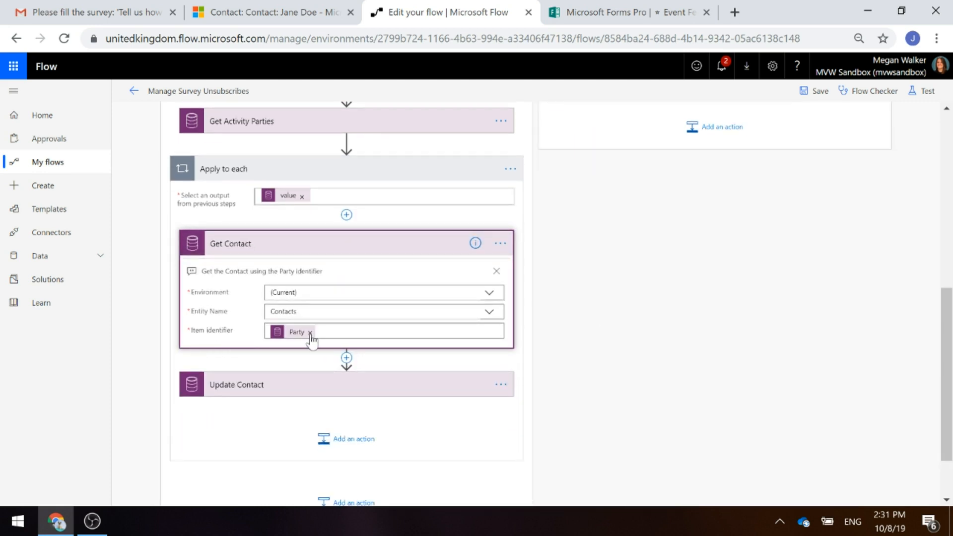
# Search the dynamic content for "party" to locate the source of Get Contact's item identifier, and collapse the action.
pyautogui.click(281, 336)
pyautogui.click(297, 333)
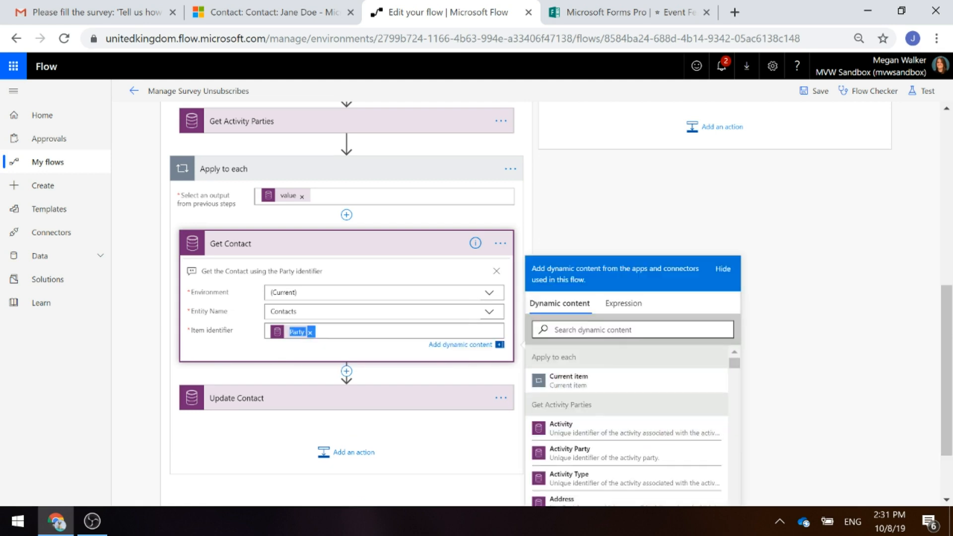
pyautogui.click(586, 330)
pyautogui.write('party')
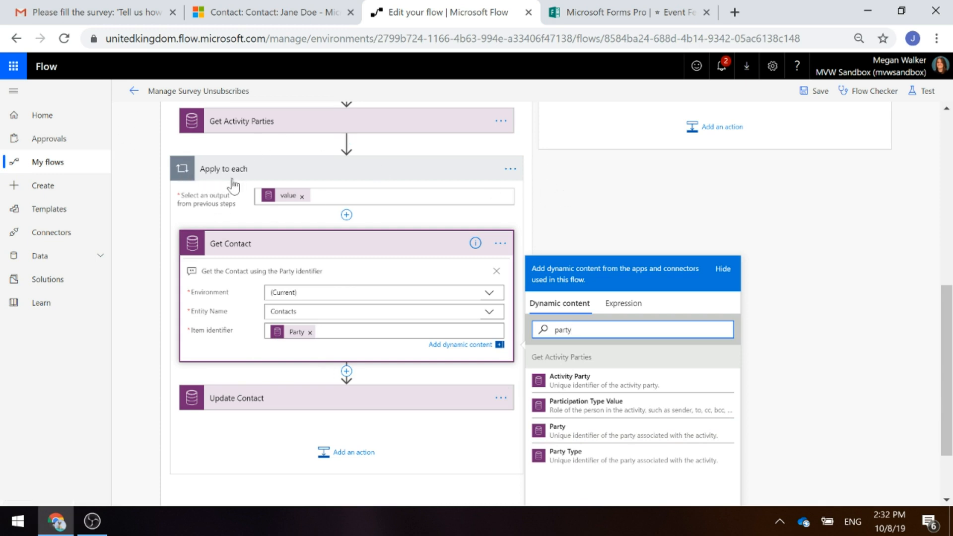
pyautogui.click(584, 197)
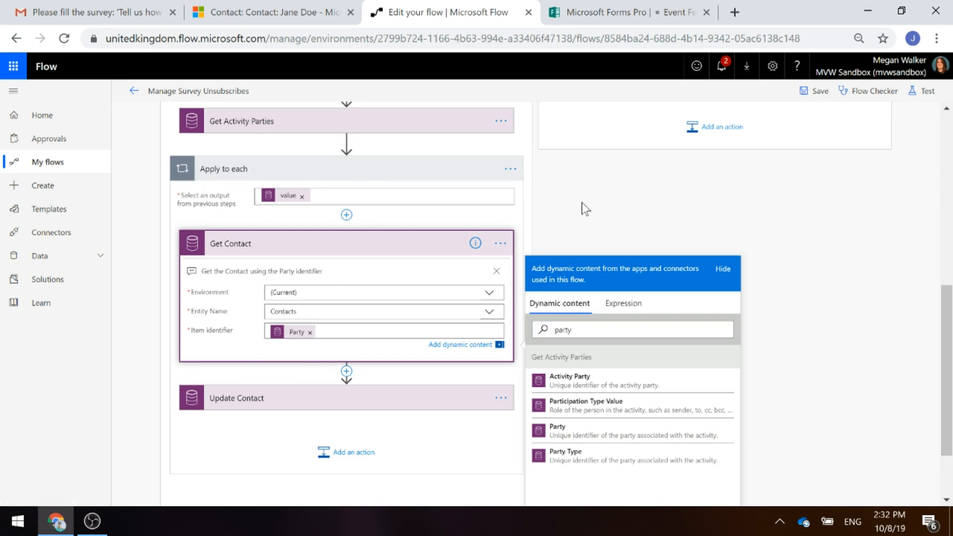
pyautogui.click(247, 243)
# Expand the Update Contact action with its advanced options, review its record identifier and Survey Invites choices, and collapse the action.
pyautogui.click(246, 309)
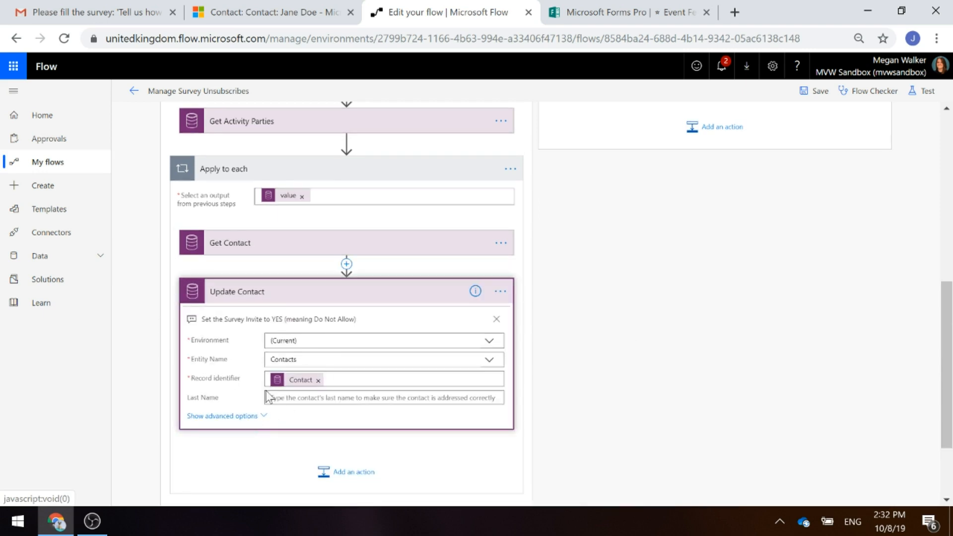
pyautogui.moveTo(298, 385)
pyautogui.click(237, 417)
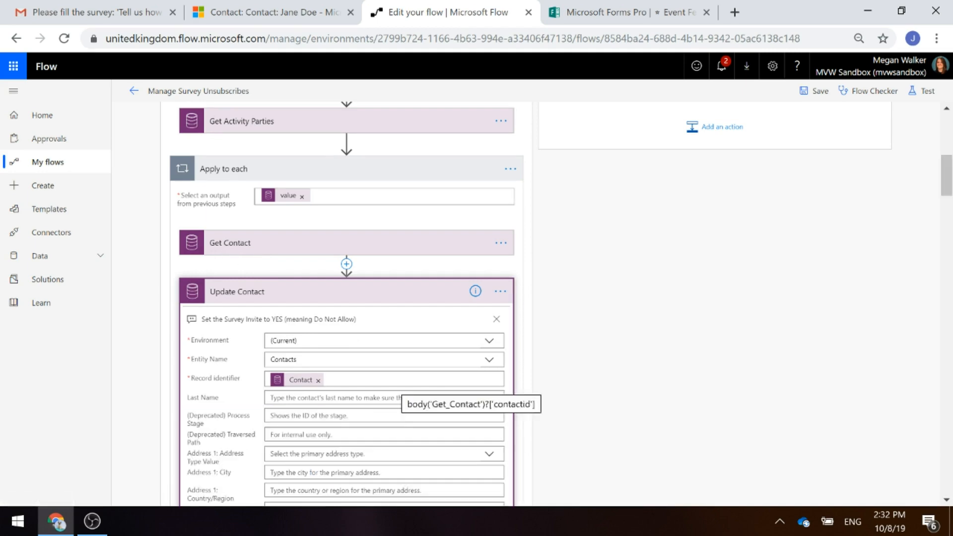
pyautogui.scroll(-15, 342, 303)
pyautogui.scroll(-15, 342, 303)
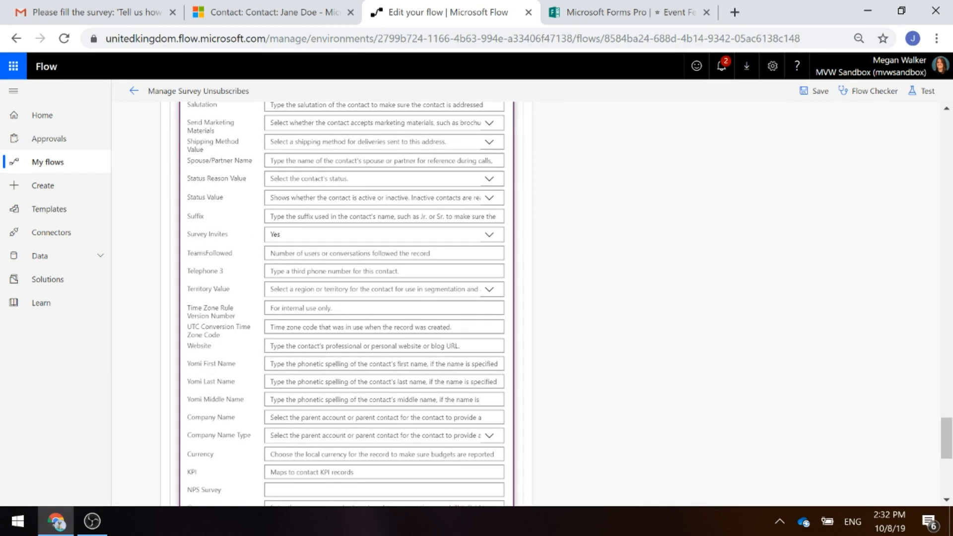
pyautogui.click(491, 236)
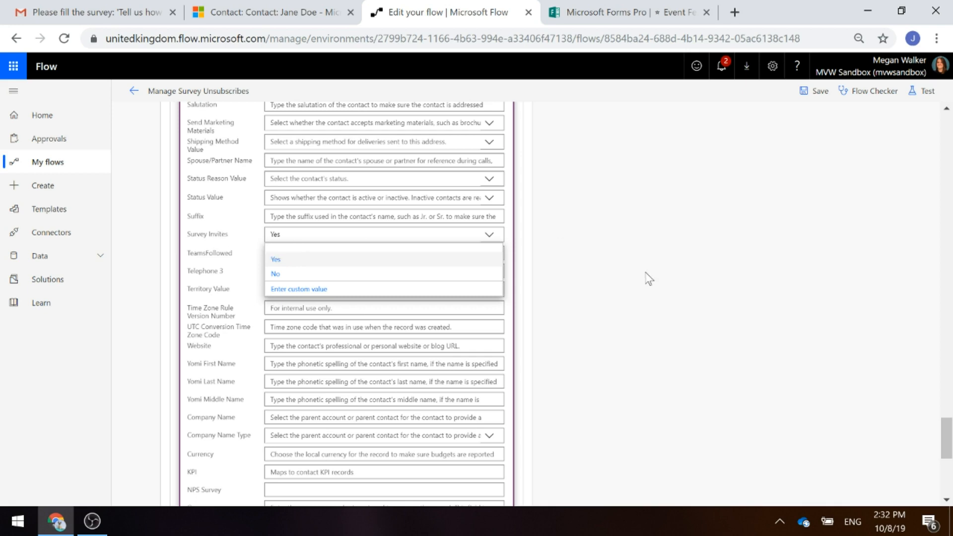
pyautogui.scroll(10, 639, 252)
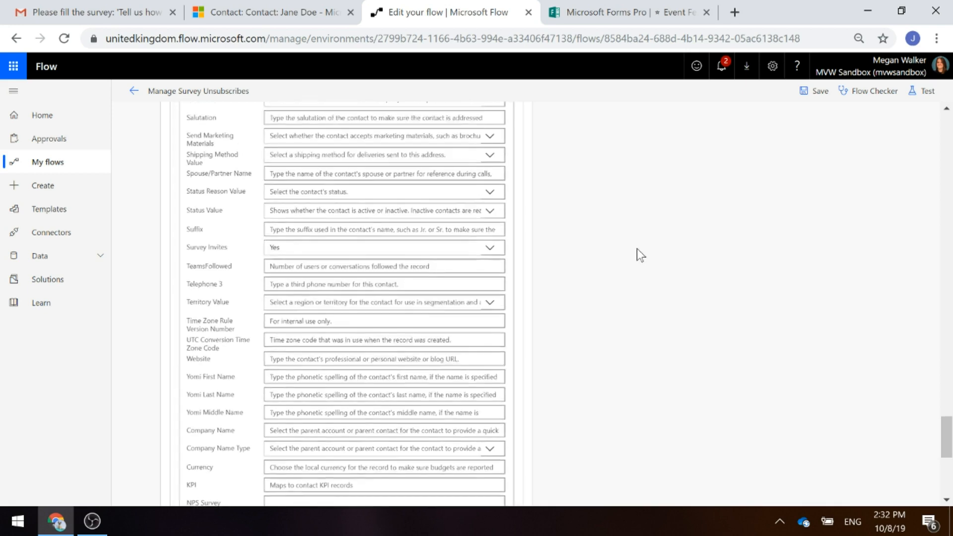
pyautogui.scroll(15, 637, 248)
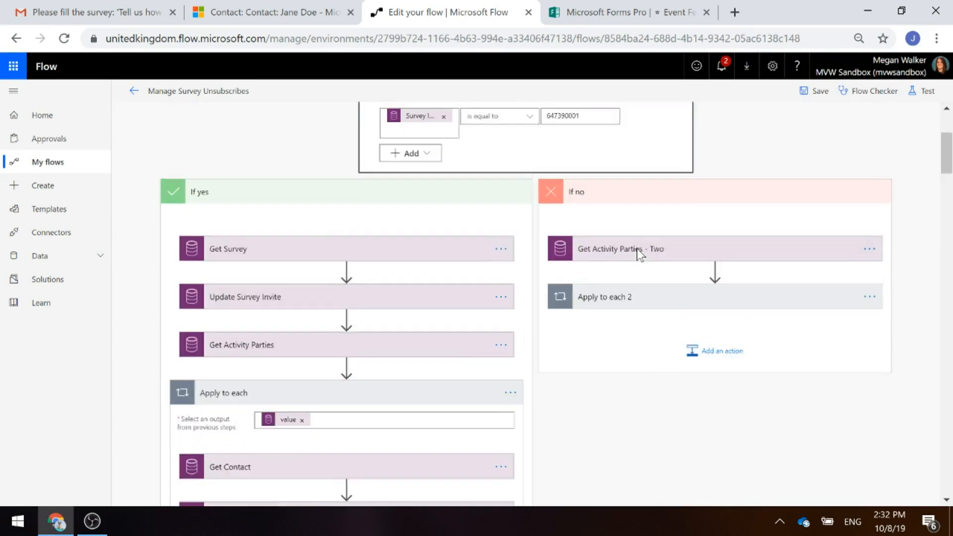
pyautogui.scroll(-3, 241, 479)
pyautogui.click(237, 450)
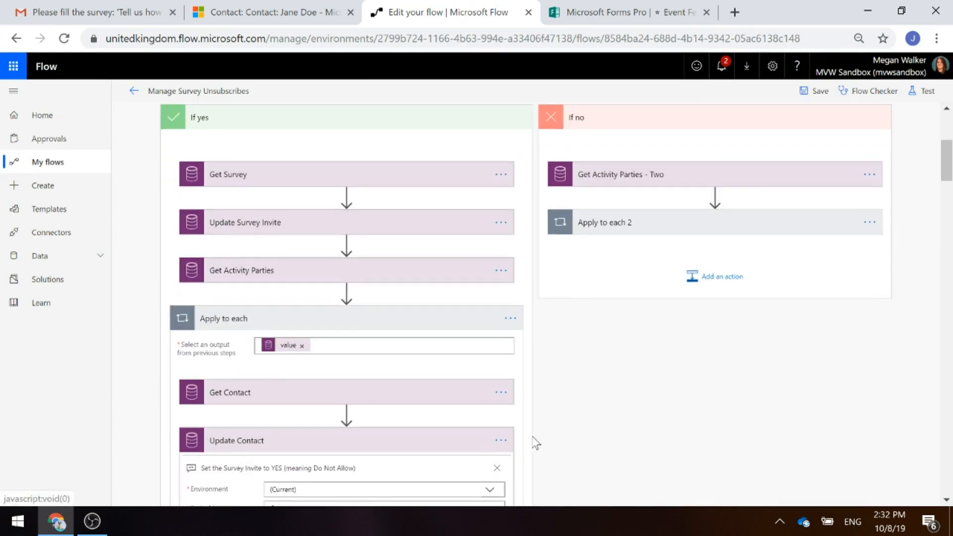
# Review the Check Invite Status condition and the Get Activity Parties - Two action in its If no branch, including advanced options.
pyautogui.scroll(2, 602, 415)
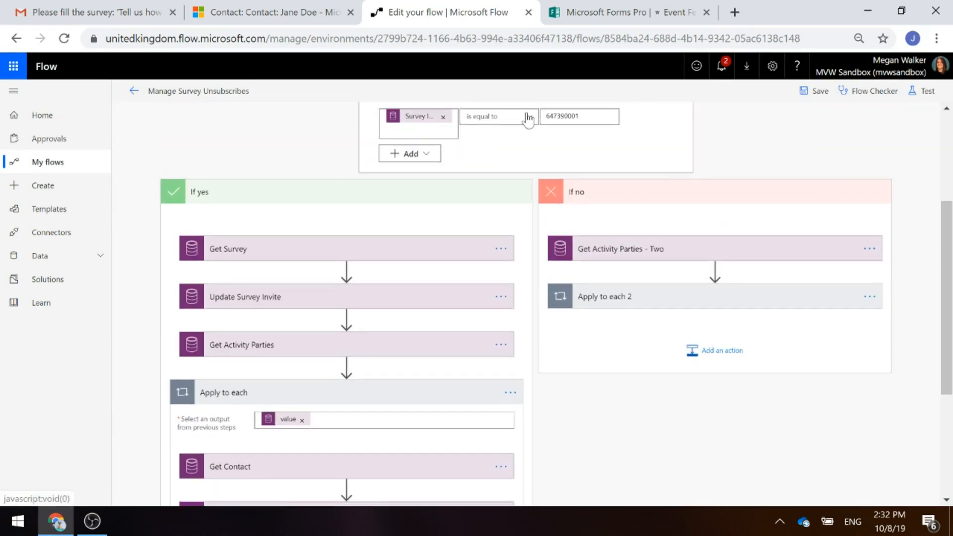
pyautogui.scroll(3, 652, 405)
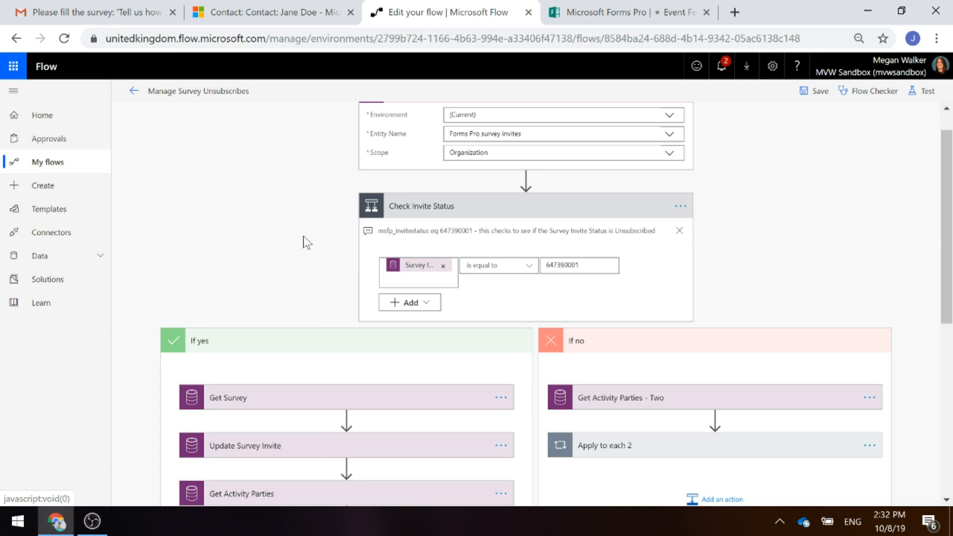
pyautogui.scroll(-2, 869, 263)
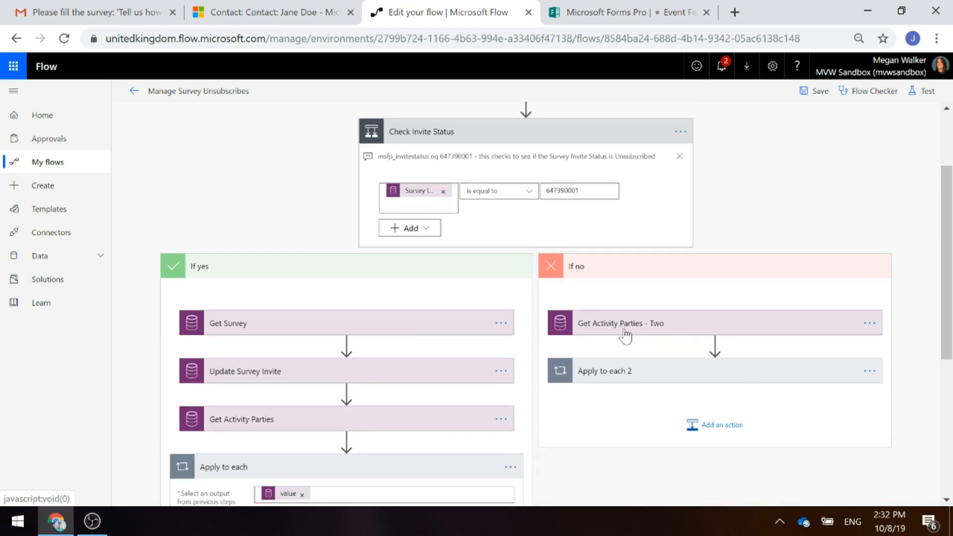
pyautogui.click(834, 326)
pyautogui.scroll(-2, 783, 340)
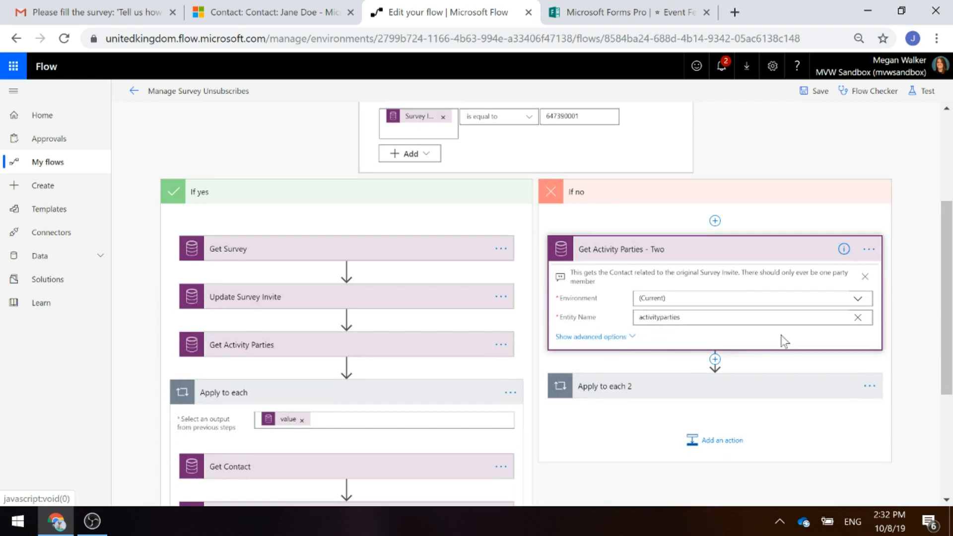
pyautogui.click(615, 338)
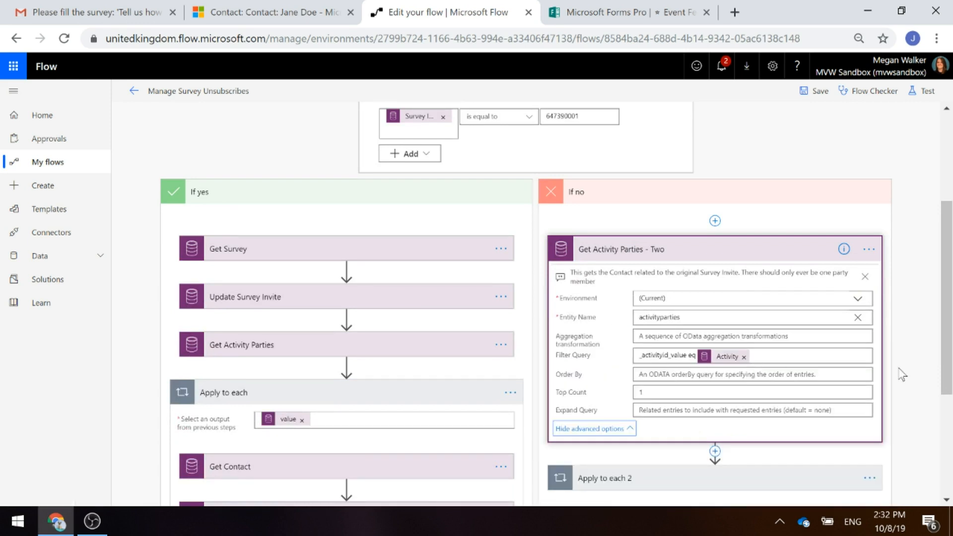
pyautogui.scroll(-2, 903, 375)
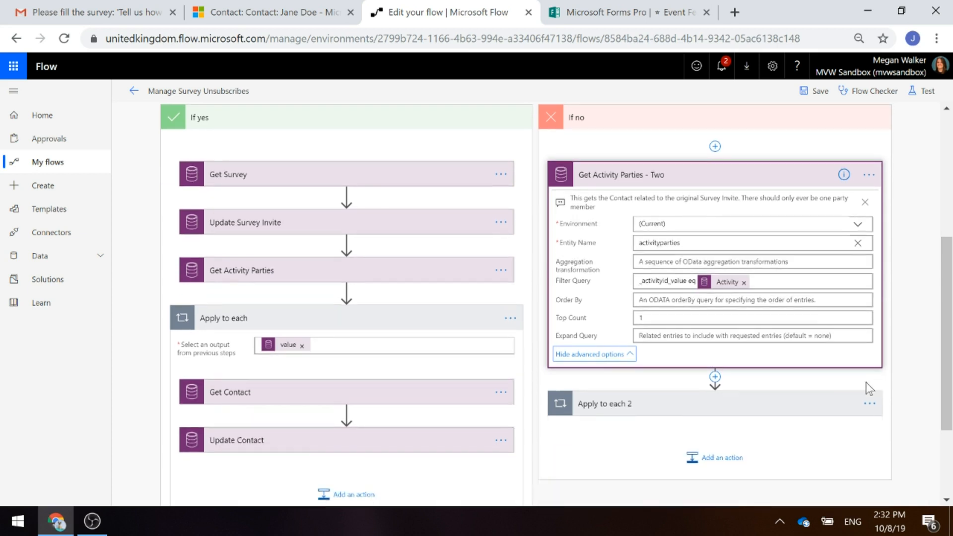
# Expand the Apply to each 2 loop and review the entity and item identifier of its Get Contact Two action.
pyautogui.click(610, 411)
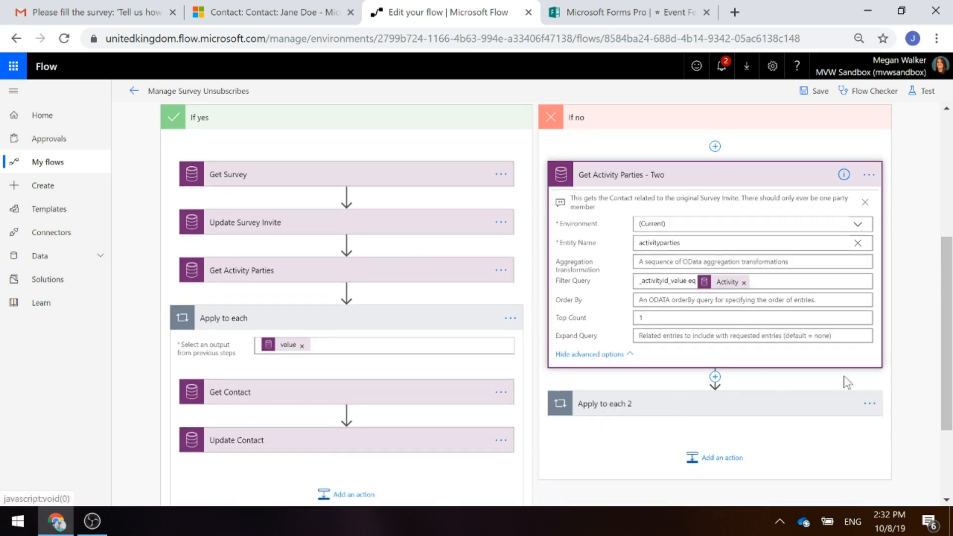
pyautogui.scroll(-4, 872, 360)
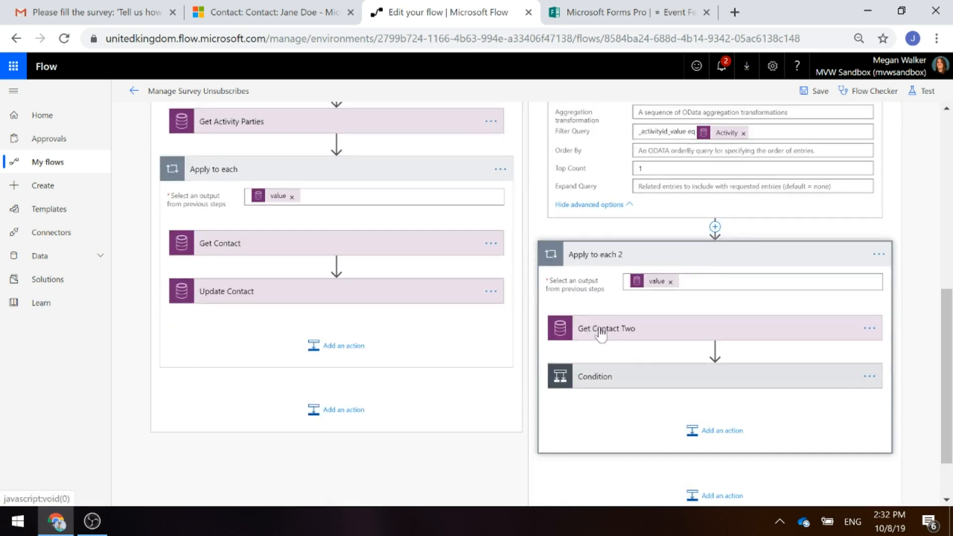
pyautogui.click(629, 330)
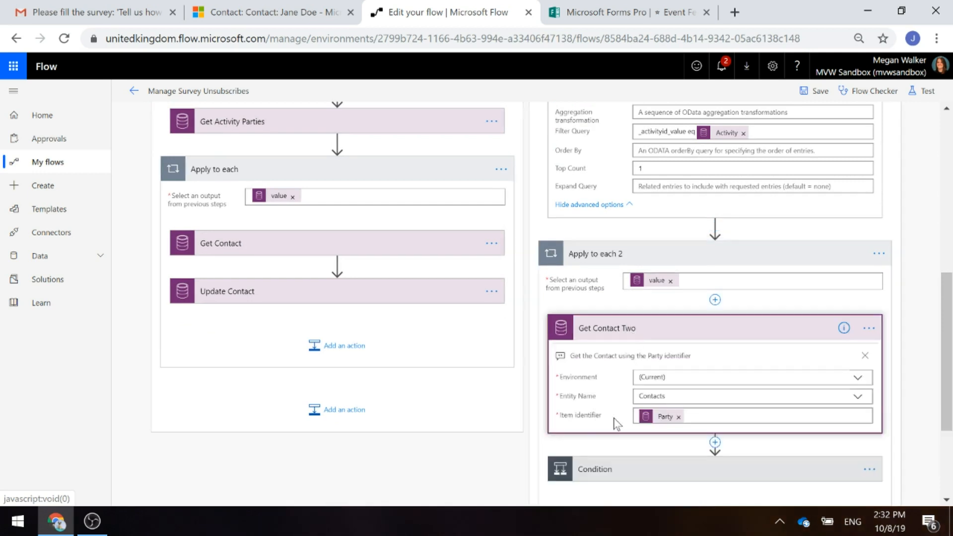
pyautogui.scroll(-3, 606, 412)
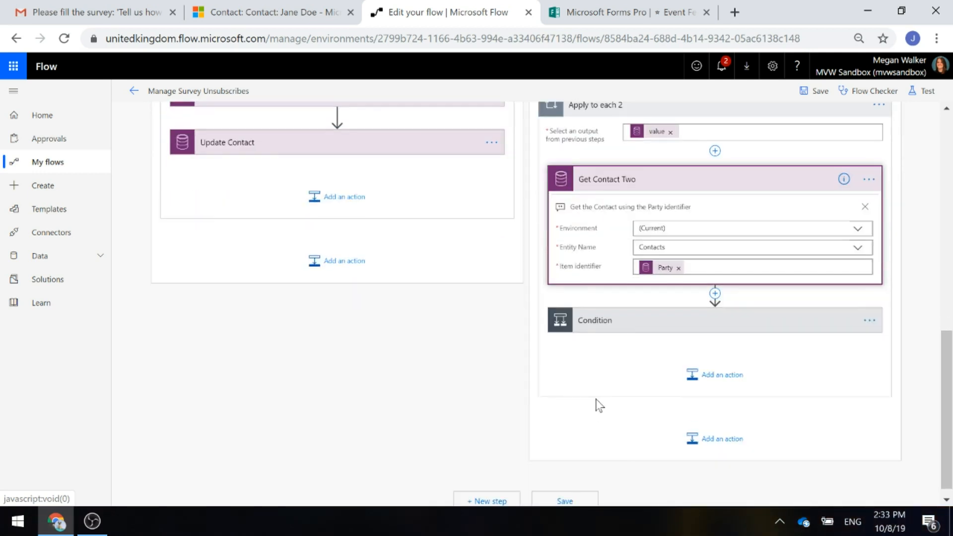
# Expand the Condition under Get Contact Two and review its Survey Invites check and its If yes and If no branches.
pyautogui.click(620, 334)
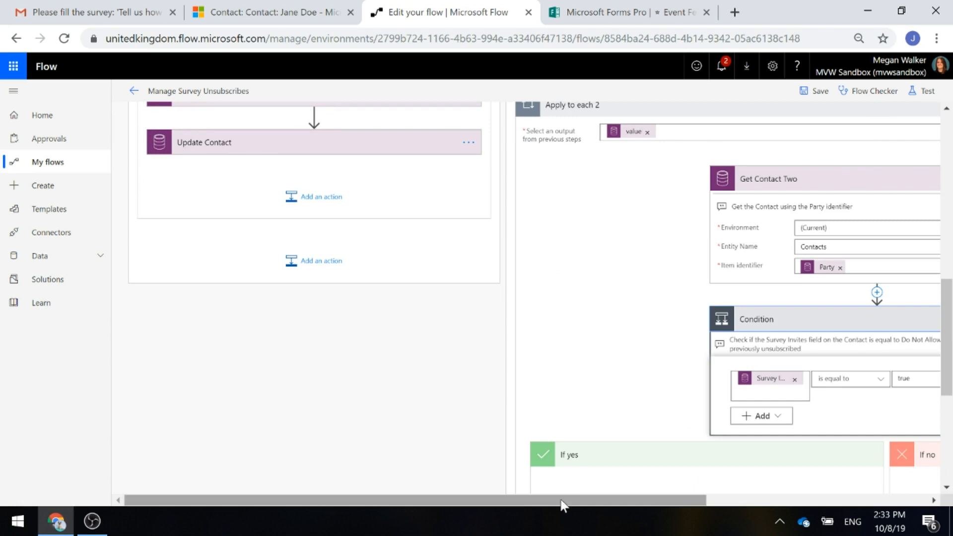
pyautogui.moveTo(564, 501); pyautogui.dragTo(755, 500)
pyautogui.scroll(-2, 852, 317)
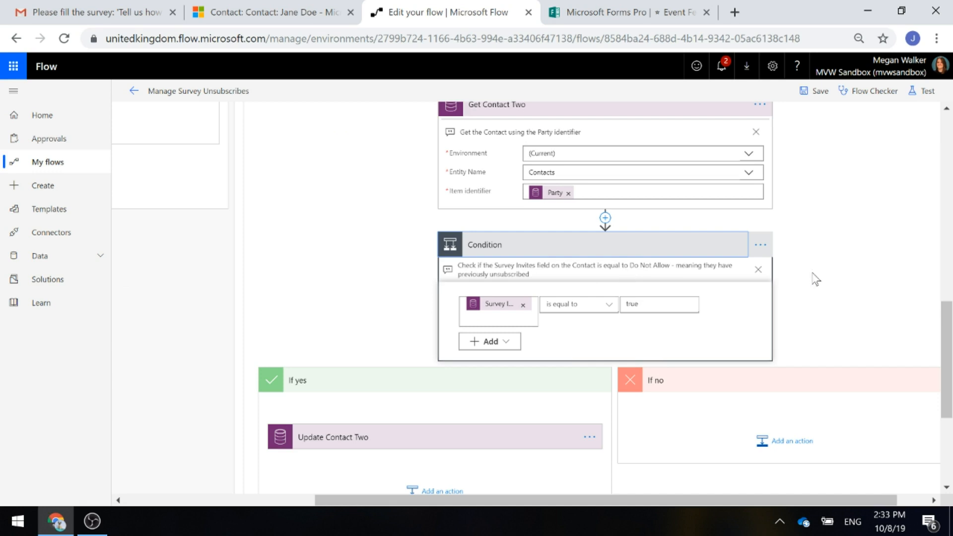
pyautogui.scroll(-3, 383, 284)
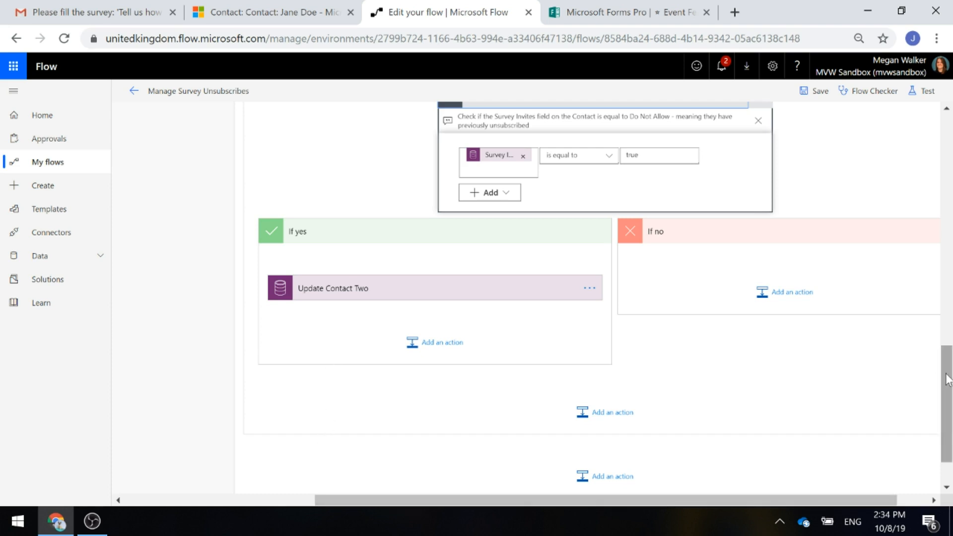
# Collapse the Apply to each 2 loop and review the flow back up to the Survey Invite Created trigger.
pyautogui.moveTo(946, 379); pyautogui.dragTo(952, 271)
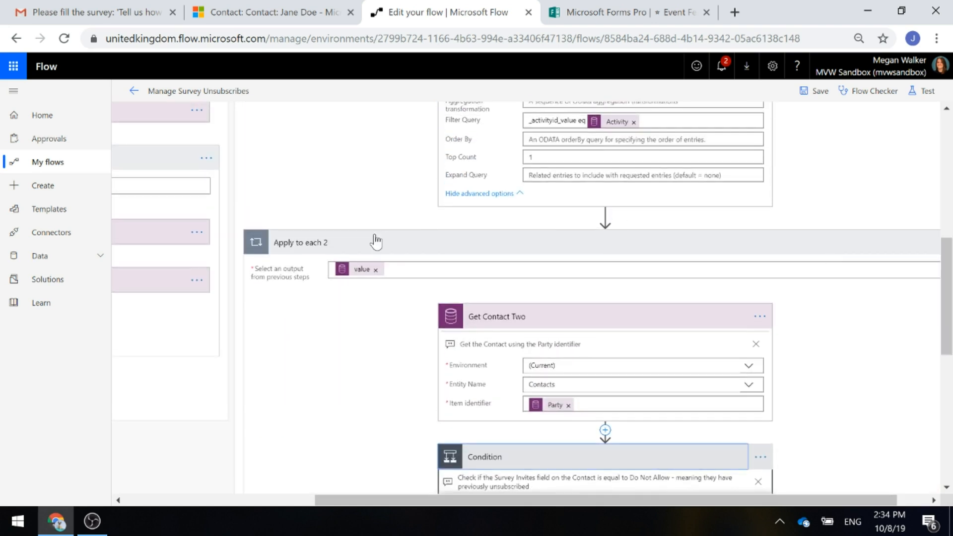
pyautogui.click(371, 252)
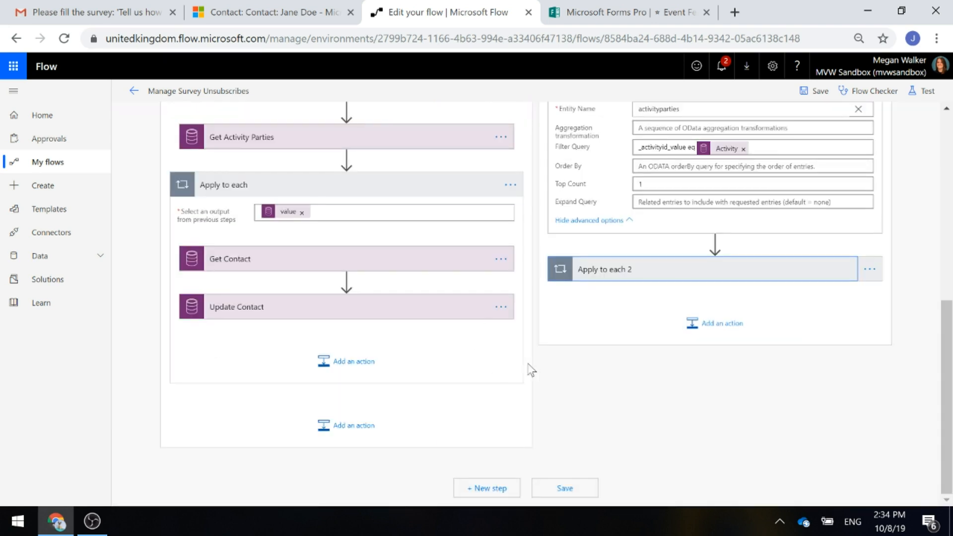
pyautogui.scroll(5, 596, 372)
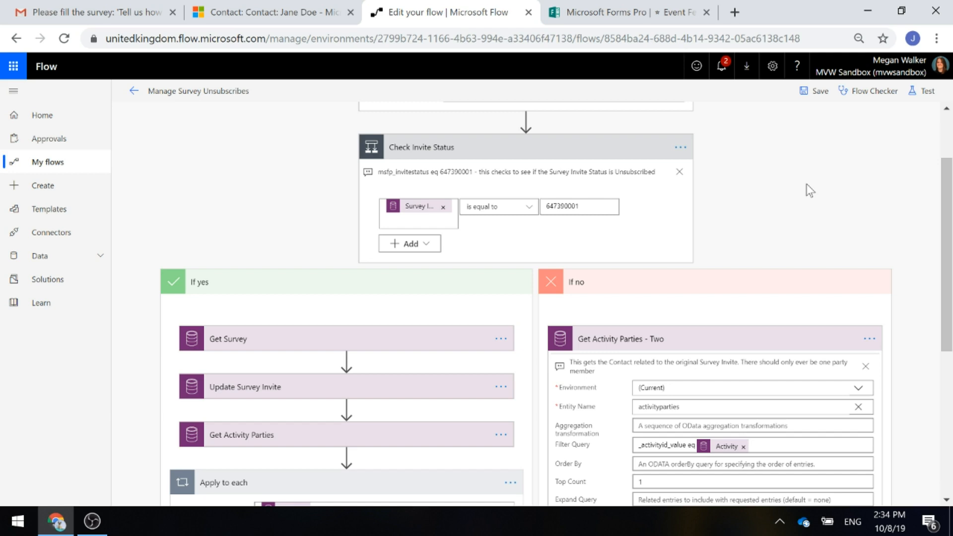
pyautogui.scroll(2, 827, 204)
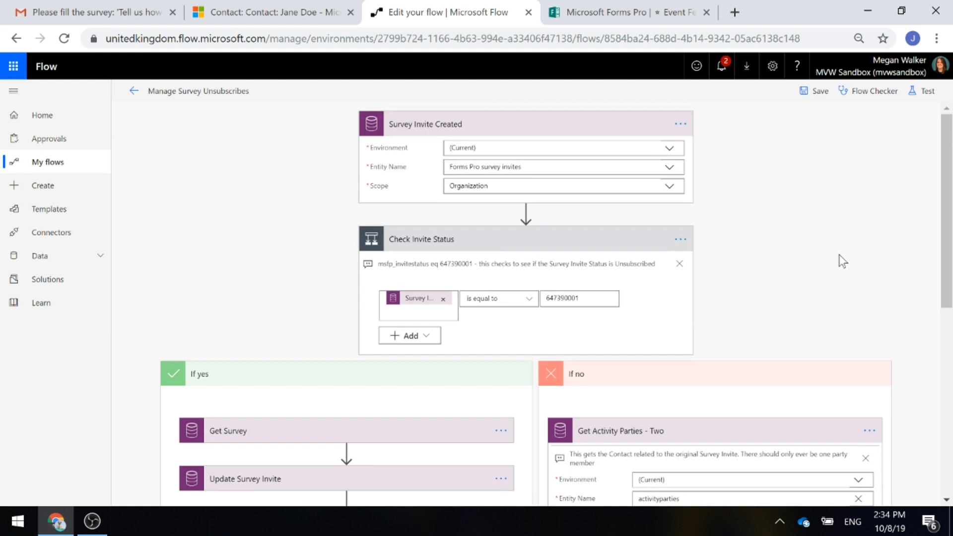
# Switch to the survey email in Gmail and use its unsubscribe link to subscribe the recipient again.
pyautogui.click(93, 11)
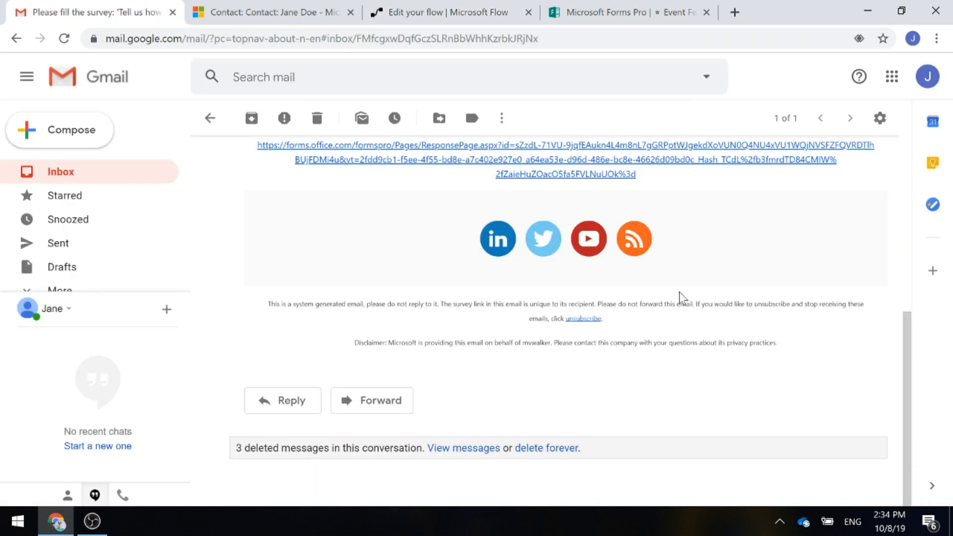
pyautogui.click(586, 319)
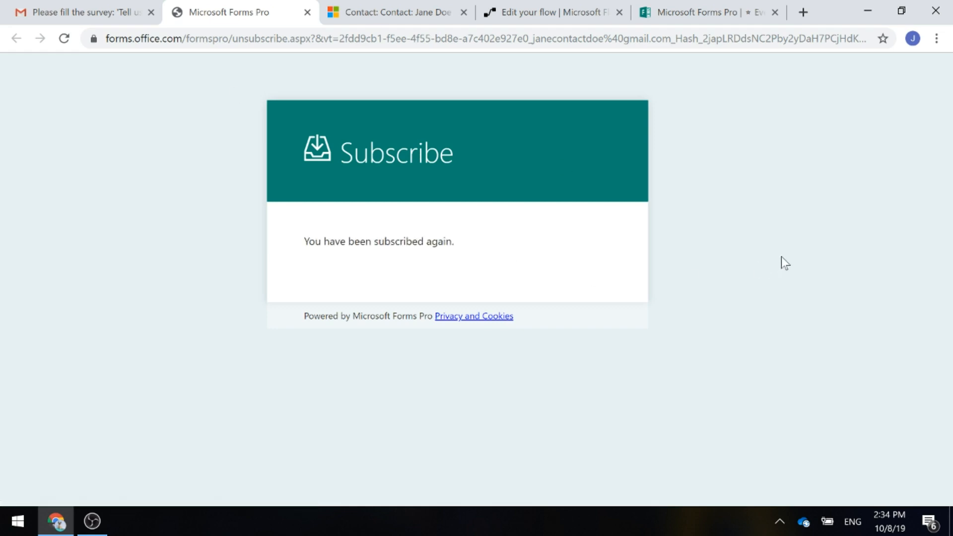
# Switch to the contact record in Dynamics 365, check its Survey Invites preference, and open the Unsubscribes list.
pyautogui.click(386, 9)
pyautogui.scroll(-4, 16, 319)
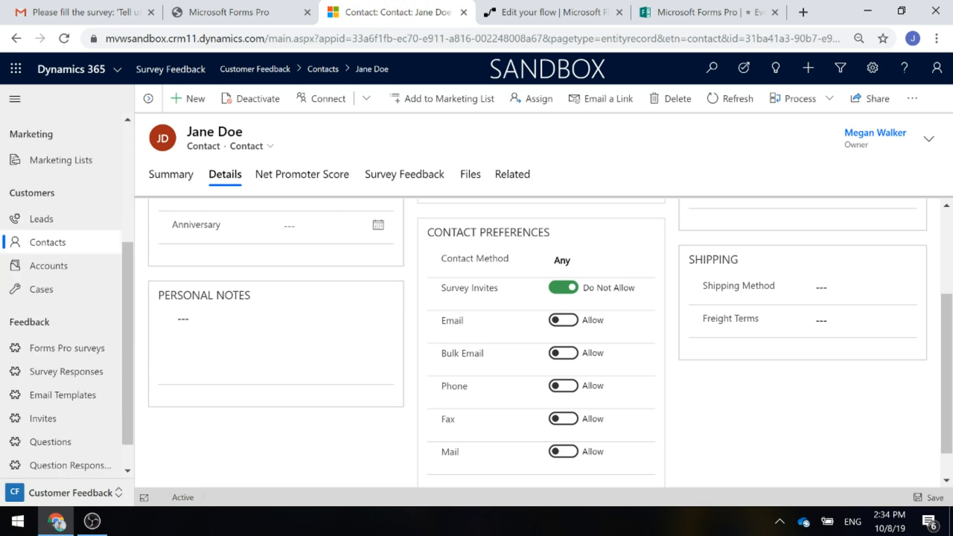
pyautogui.scroll(-1, 25, 359)
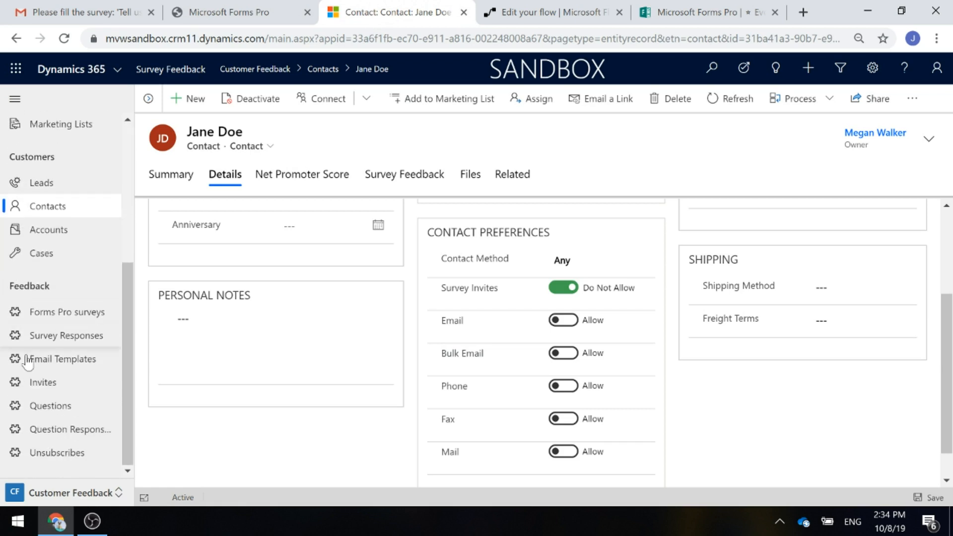
pyautogui.click(62, 460)
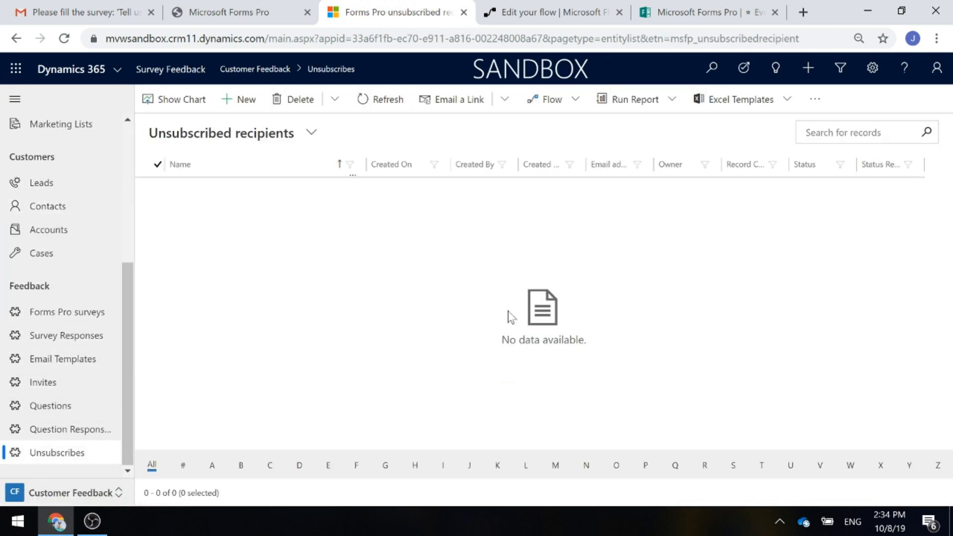